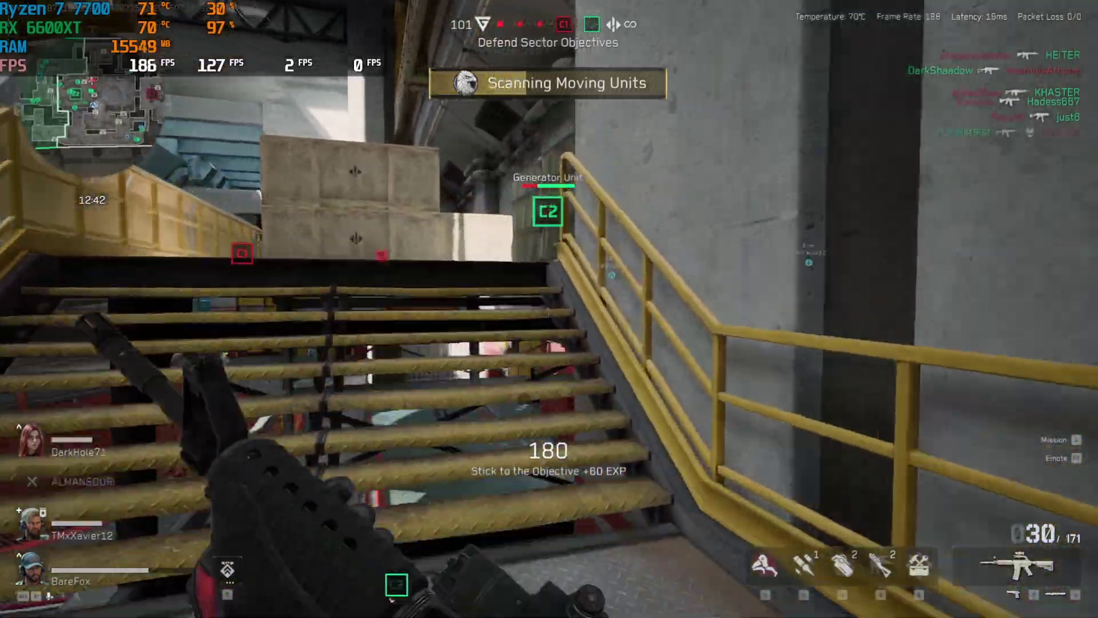
pyautogui.press('w')
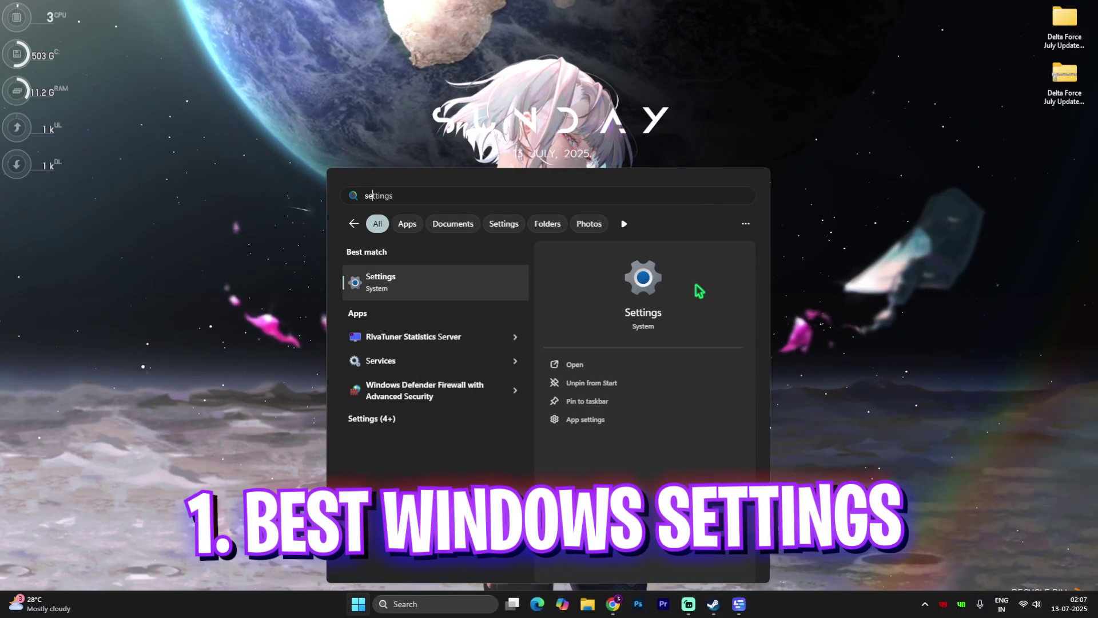
# Open Windows Settings and bring up the Colors page under Personalization to check the transparency effects setting.
pyautogui.press('Return')
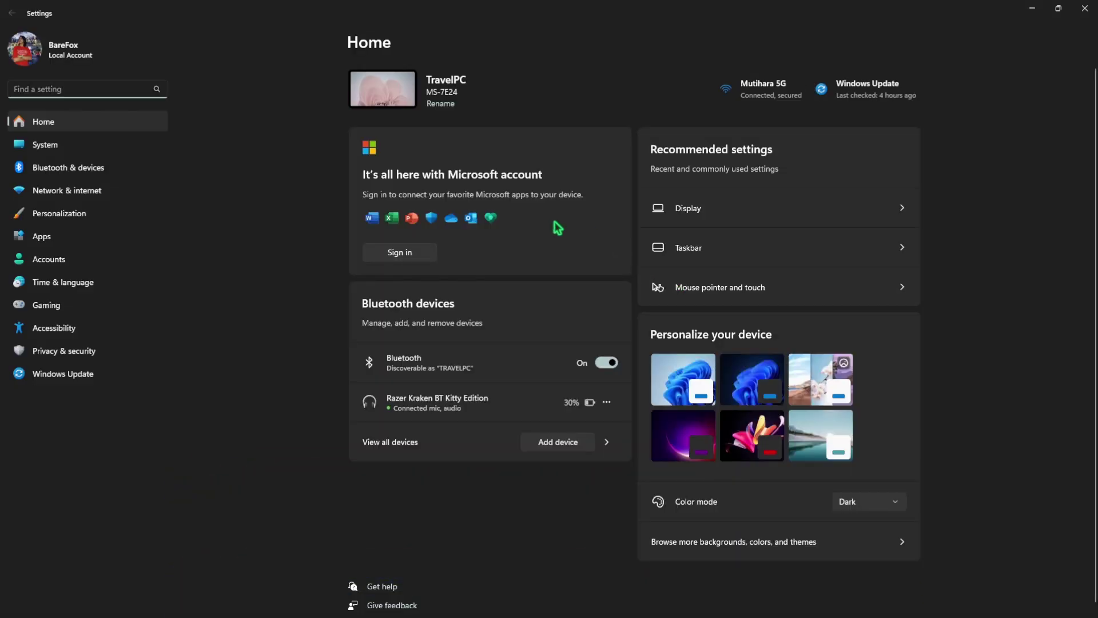
pyautogui.click(74, 214)
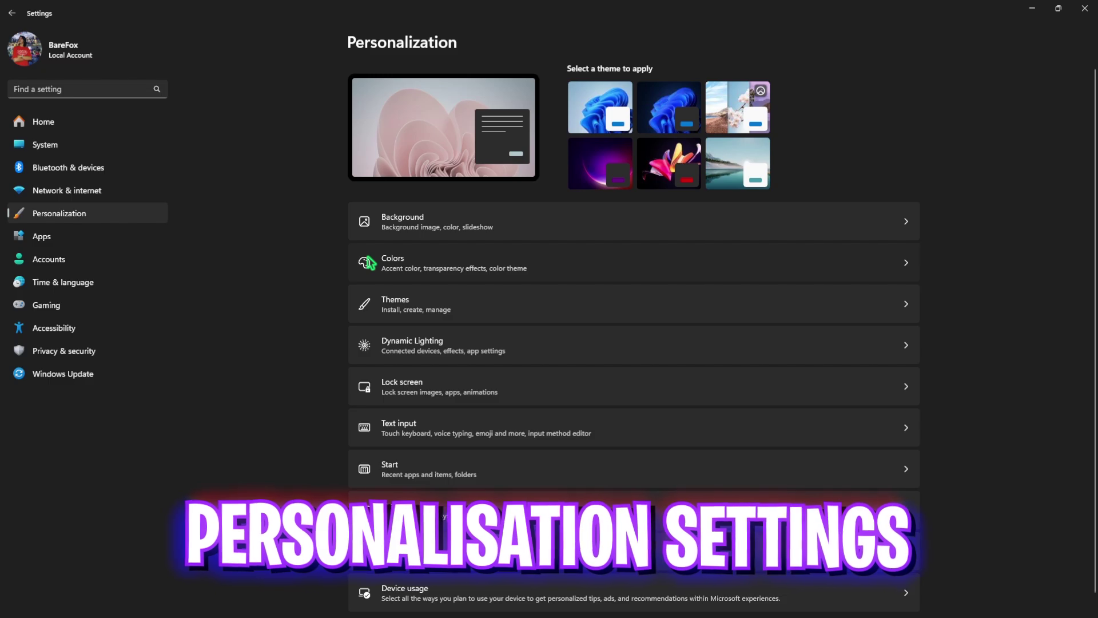
pyautogui.click(658, 260)
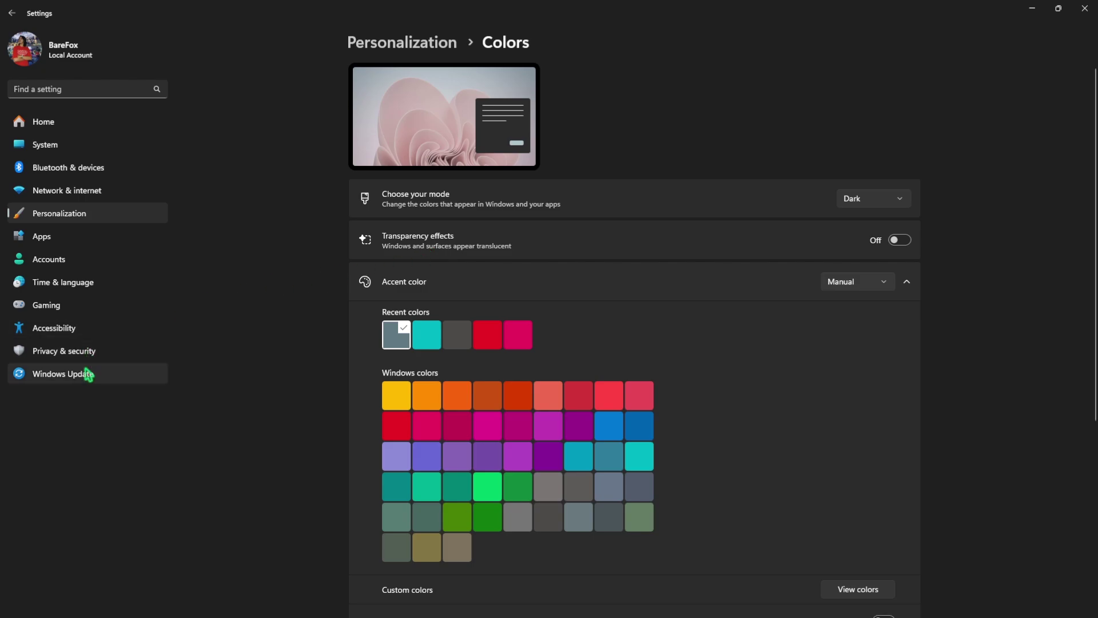
# Check the Game Bar controller setting and the Game Mode setting in the Gaming section.
pyautogui.click(81, 308)
pyautogui.click(399, 92)
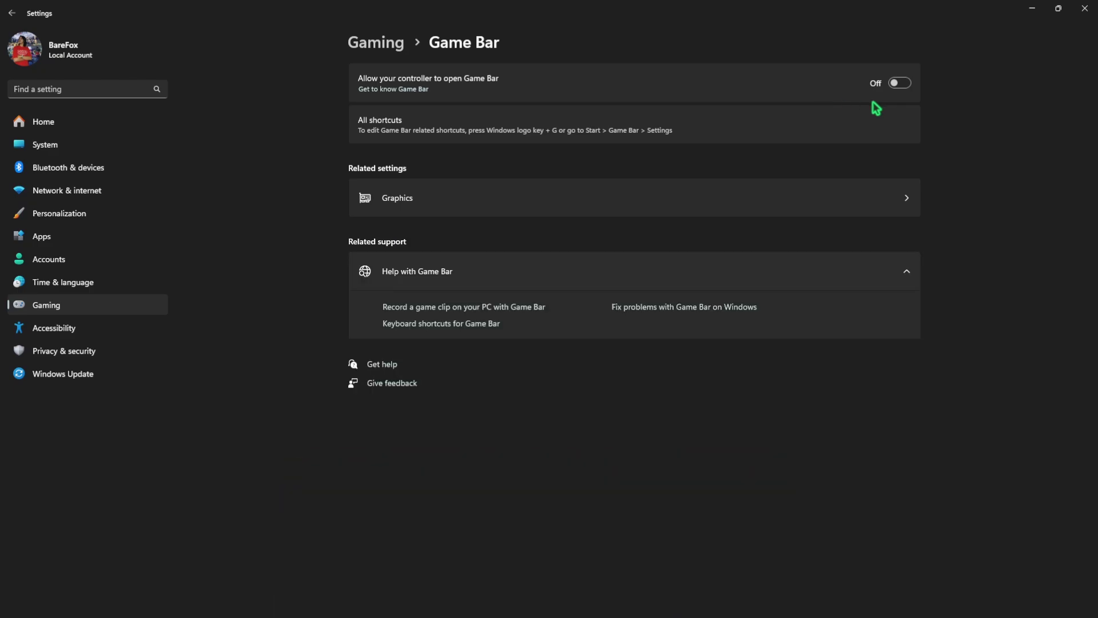
pyautogui.click(393, 46)
pyautogui.click(432, 172)
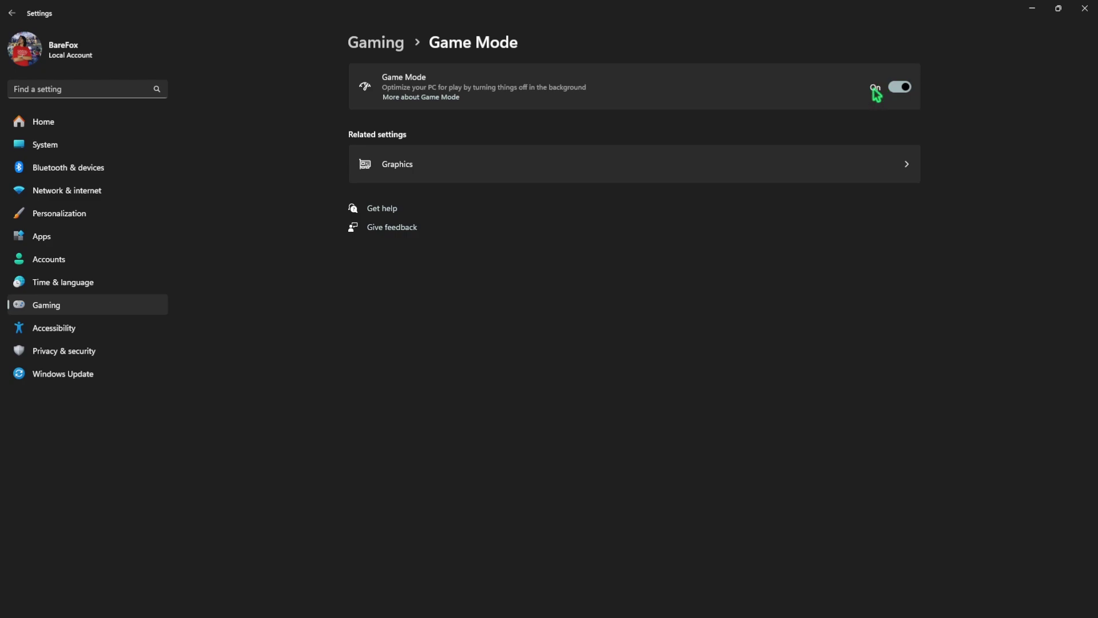
# Set the default high performance GPU to AMD Radeon RX 6600 XT in the advanced graphics settings.
pyautogui.click(439, 168)
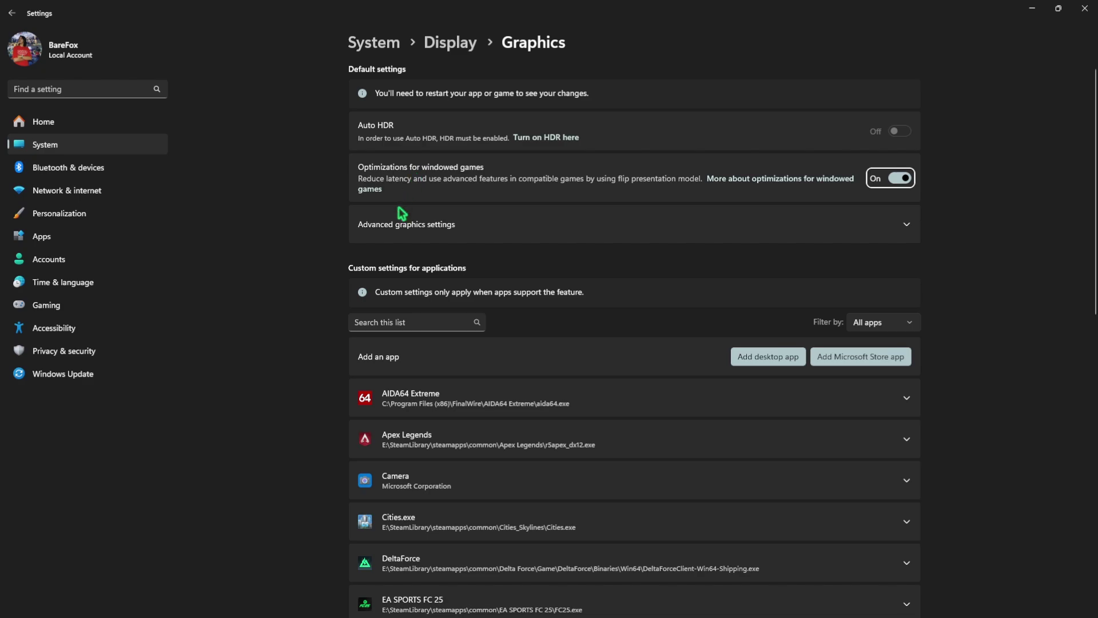
pyautogui.click(403, 224)
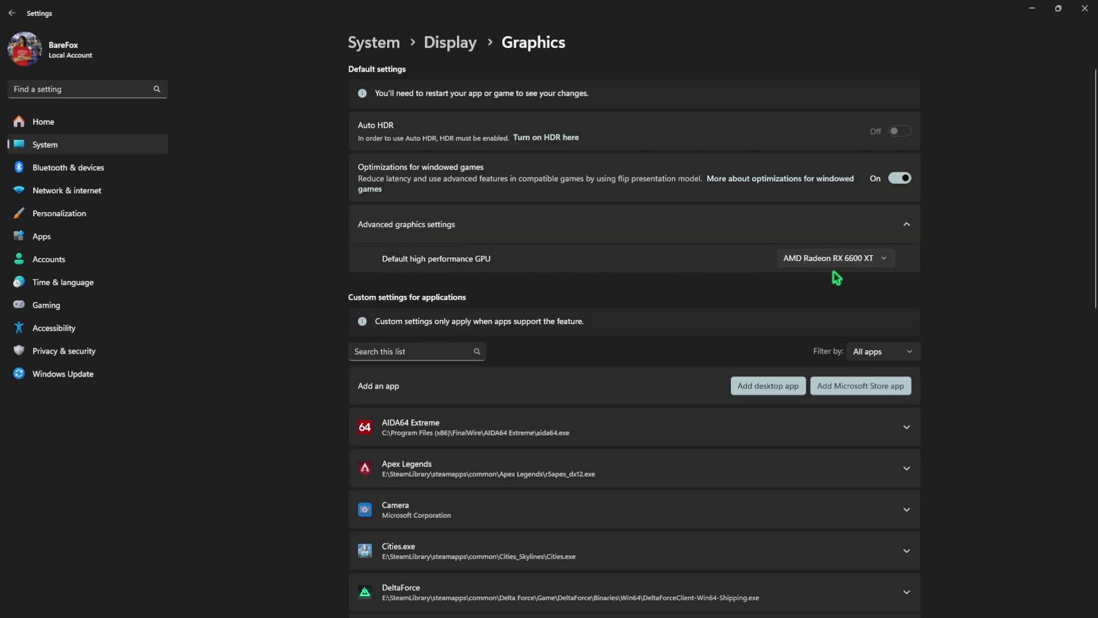
pyautogui.click(801, 260)
pyautogui.click(858, 254)
# Add DeltaForceClient-Win64-Shipping.exe from Delta Force\Game\DeltaForce\Binaries\Win64 in the Steam library as a desktop app with custom graphics settings.
pyautogui.scroll(-2, 548, 312)
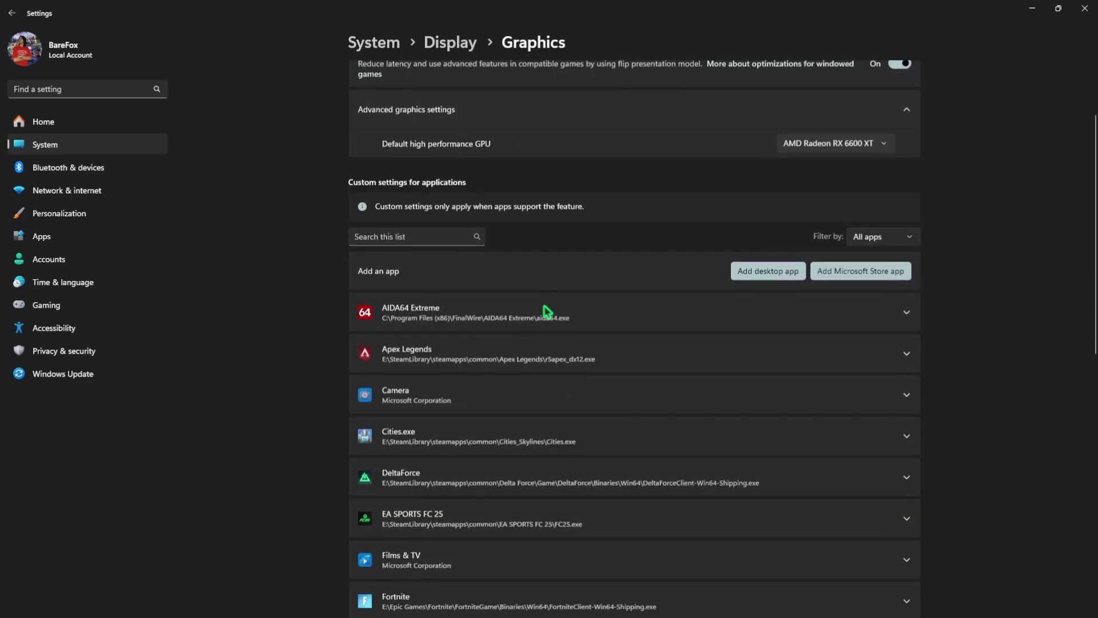
pyautogui.scroll(-1, 548, 312)
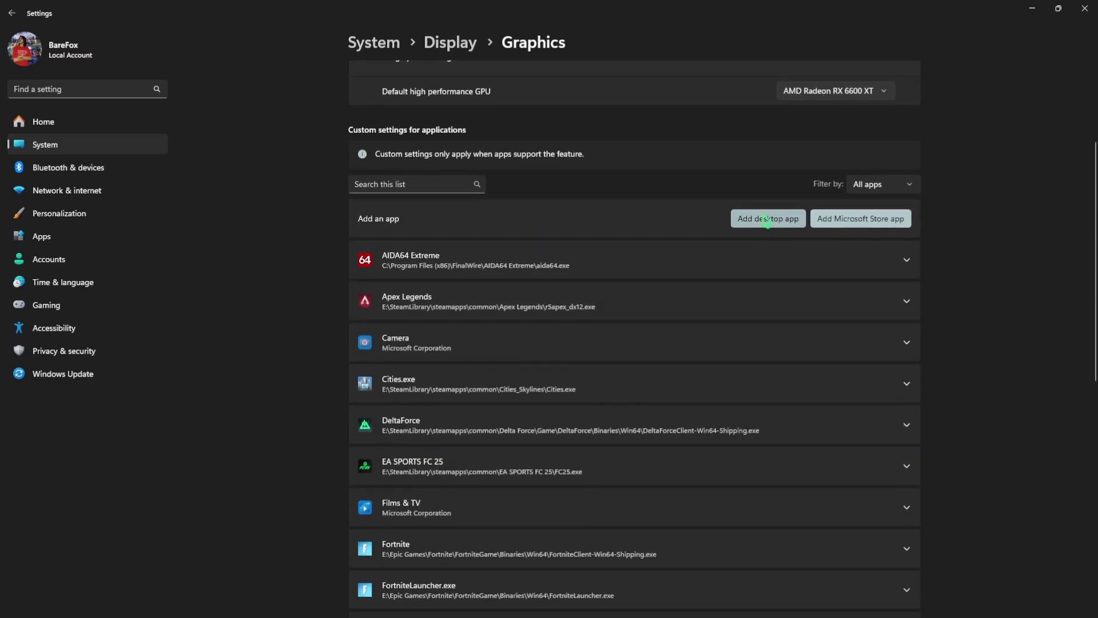
pyautogui.click(767, 219)
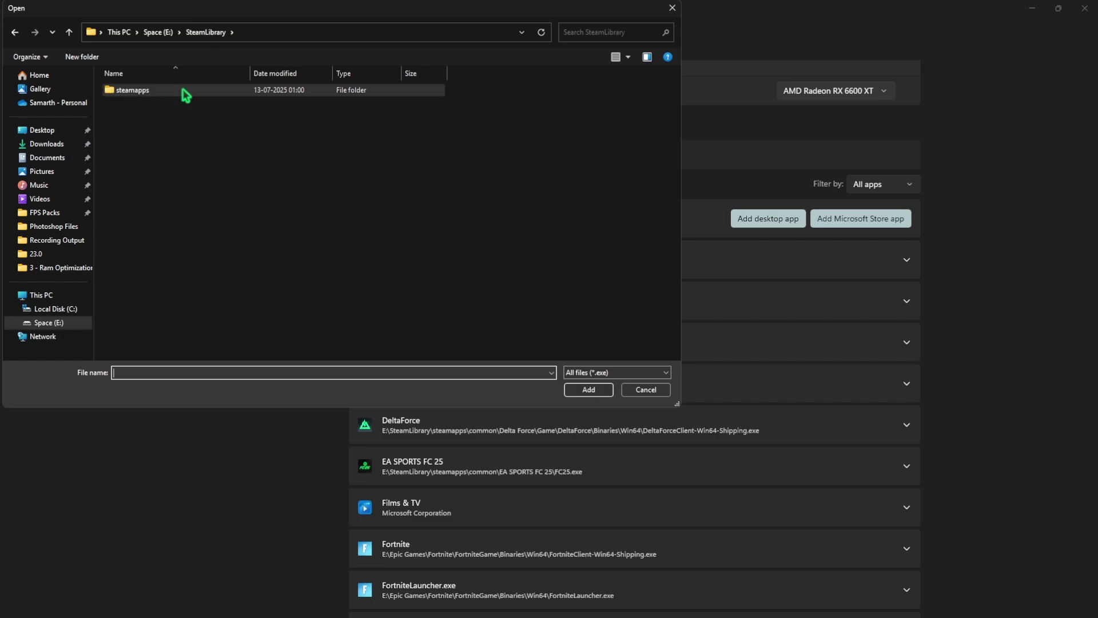
pyautogui.doubleClick(190, 93)
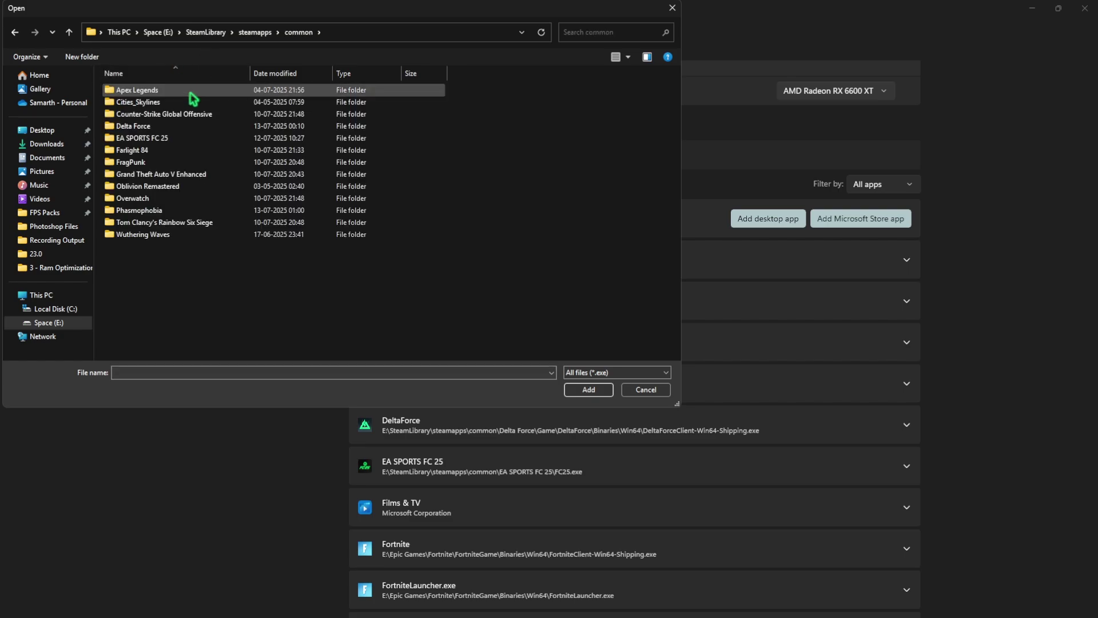
pyautogui.doubleClick(174, 127)
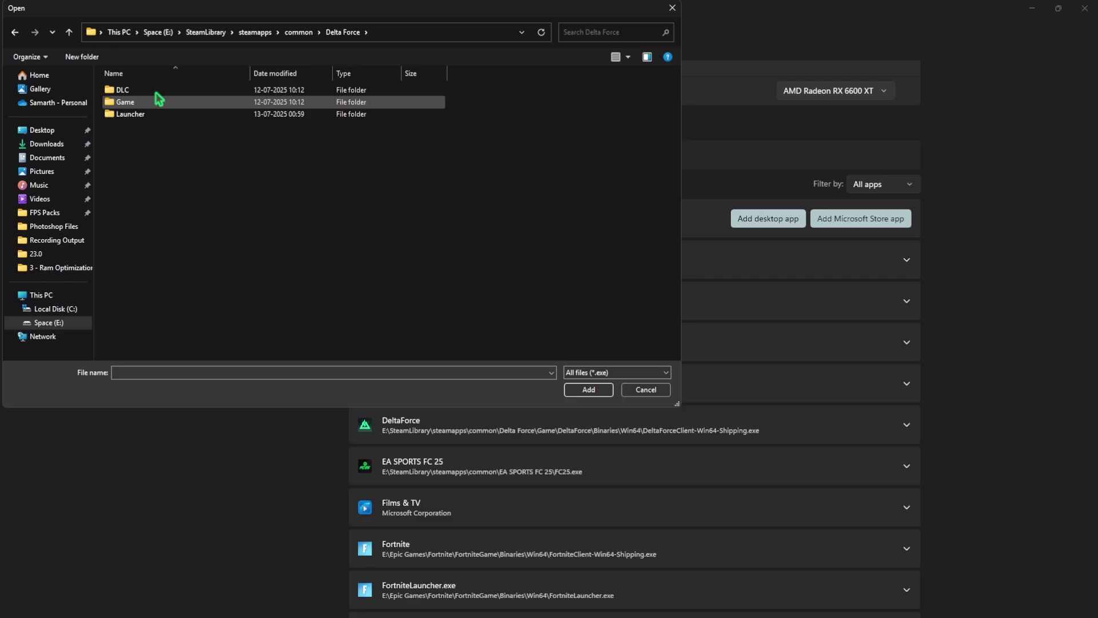
pyautogui.doubleClick(152, 103)
pyautogui.doubleClick(148, 95)
pyautogui.doubleClick(153, 90)
pyautogui.doubleClick(154, 102)
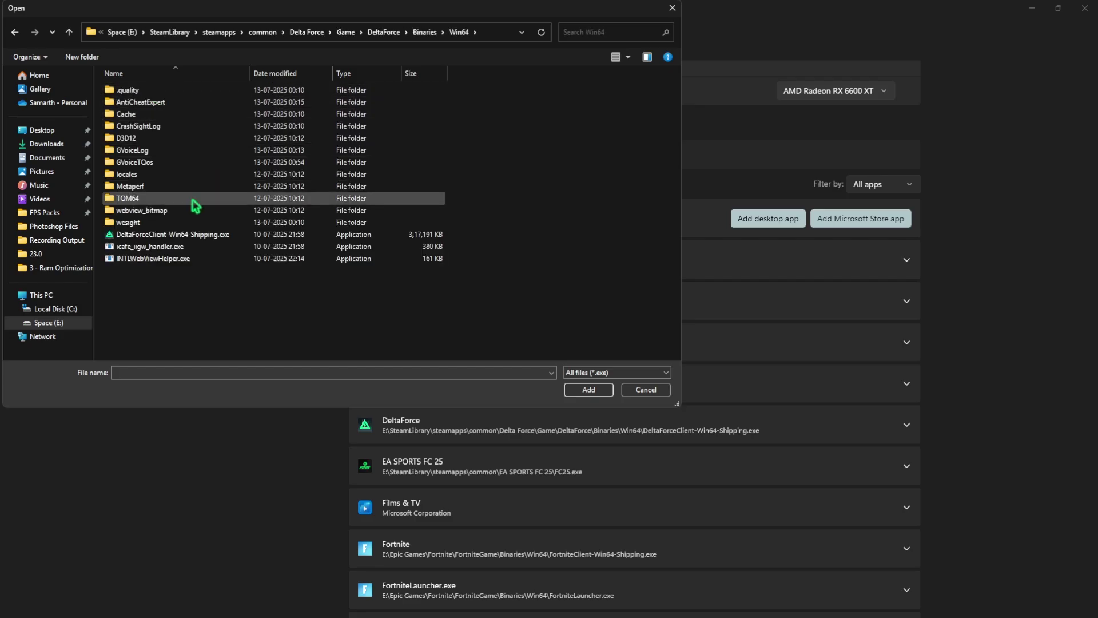
pyautogui.click(153, 237)
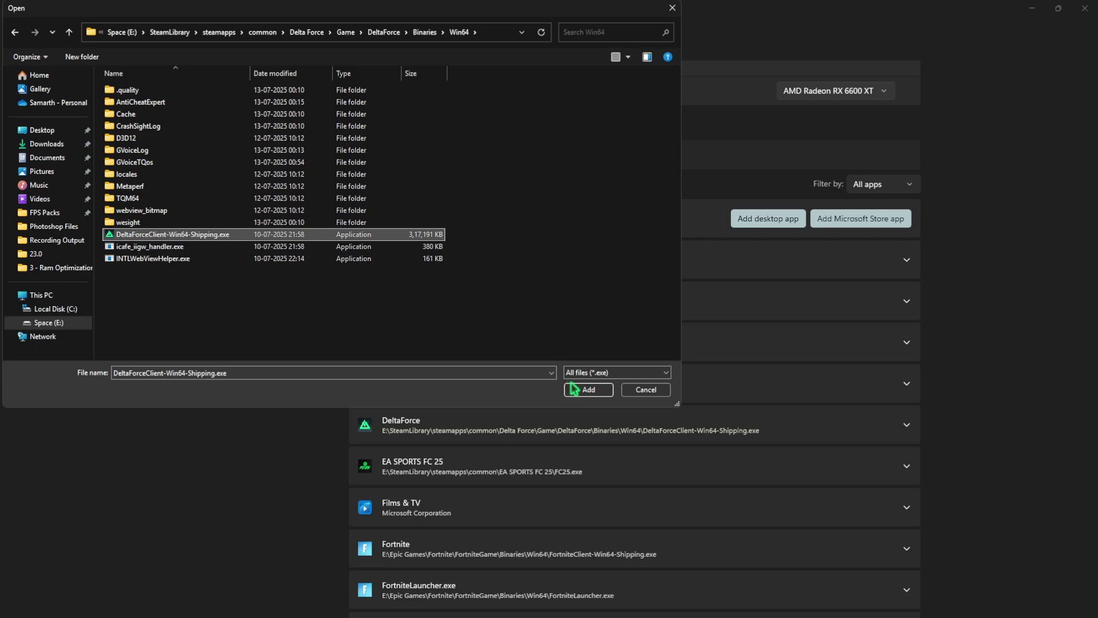
pyautogui.click(589, 389)
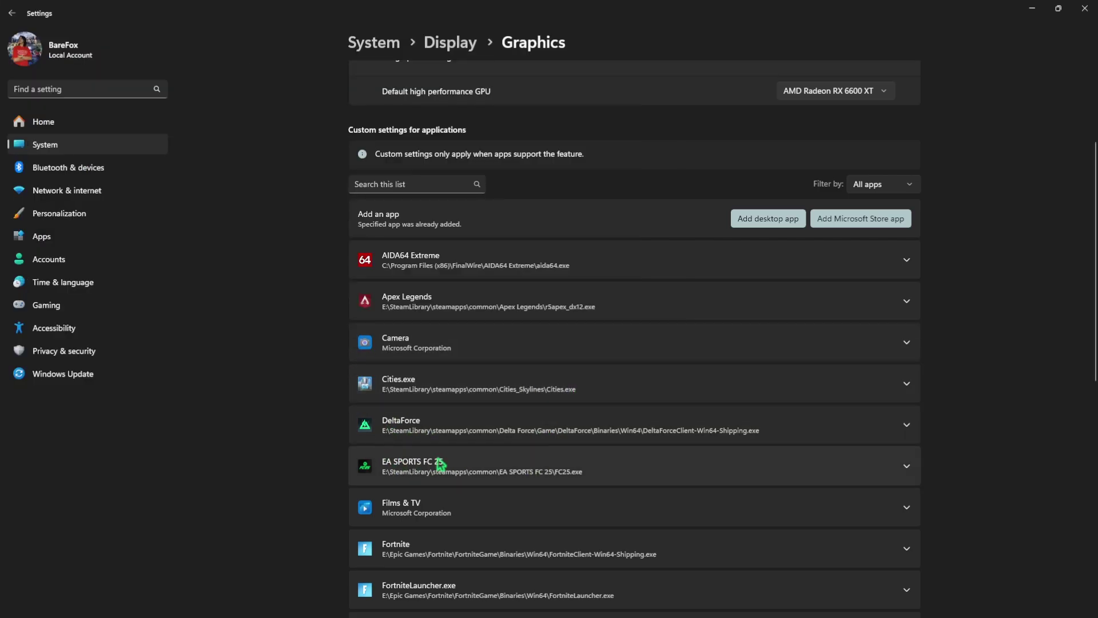
# Set the GPU preference for DeltaForce to High Performance (AMD Radeon RX 6600 XT).
pyautogui.click(473, 423)
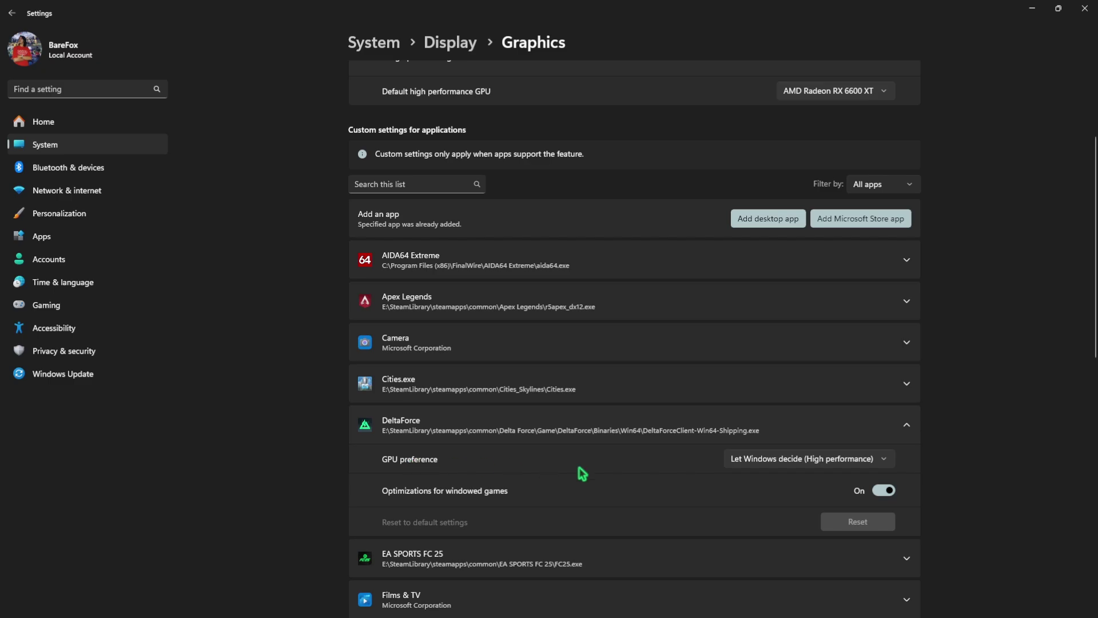
pyautogui.click(753, 465)
pyautogui.click(753, 501)
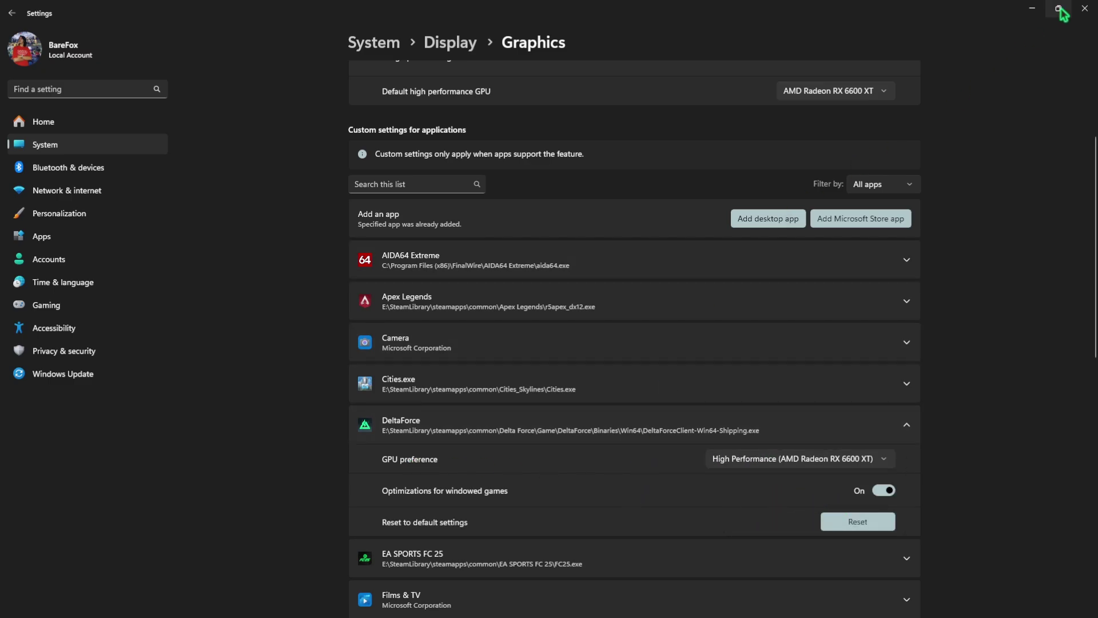
pyautogui.moveTo(1068, 7)
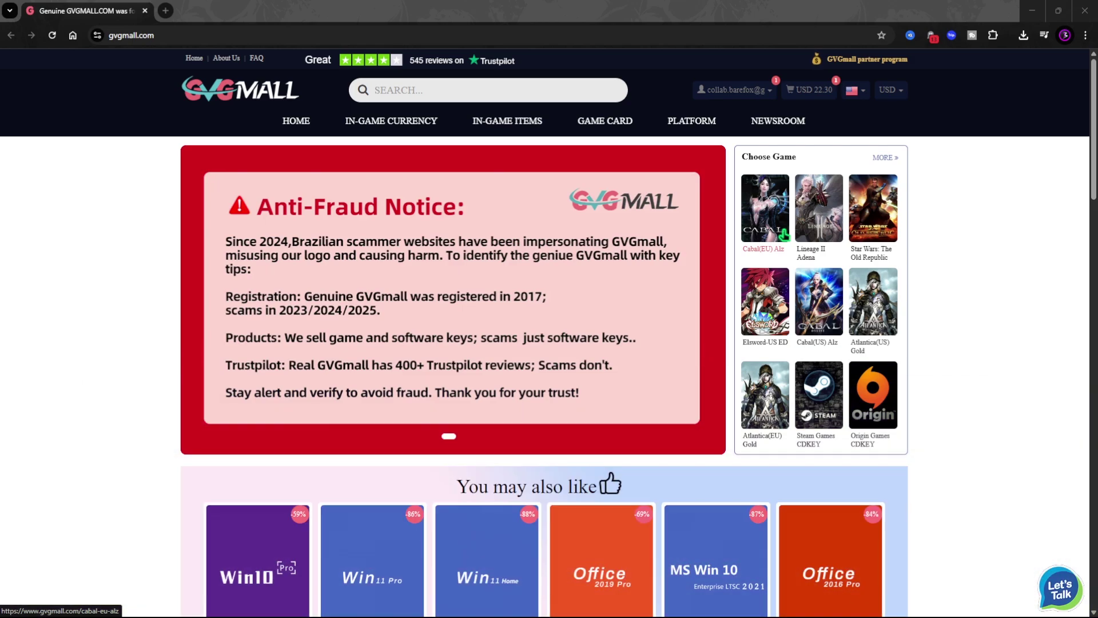
# Switch to the browser and open the MS Win 10 Pro OEM KEY GLOBAL product on gvgmall.com.
pyautogui.moveTo(417, 125)
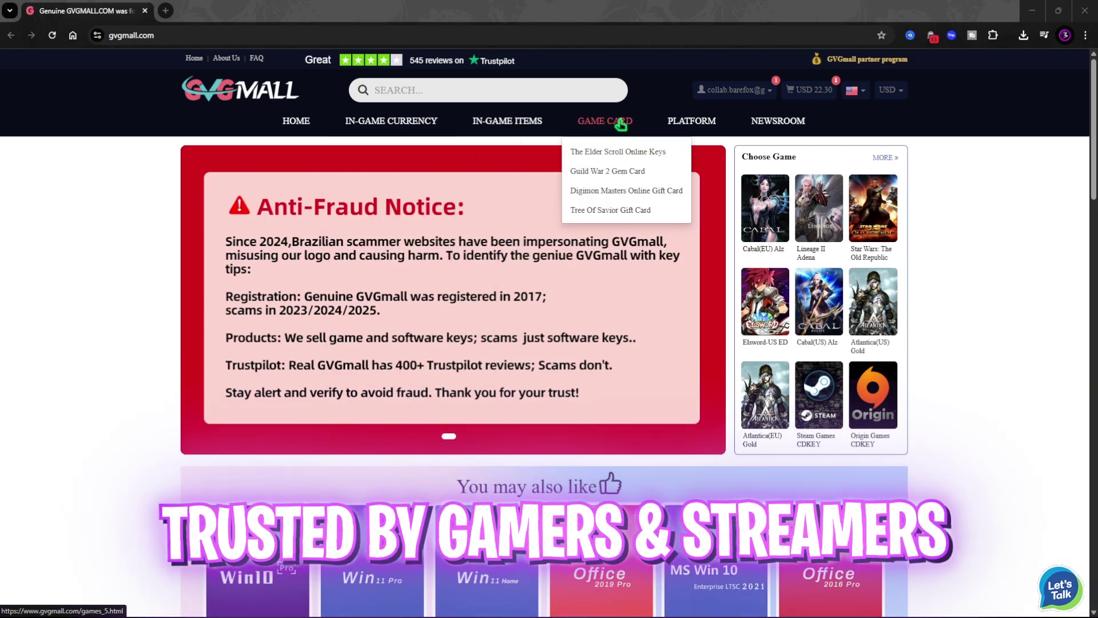
pyautogui.moveTo(689, 123)
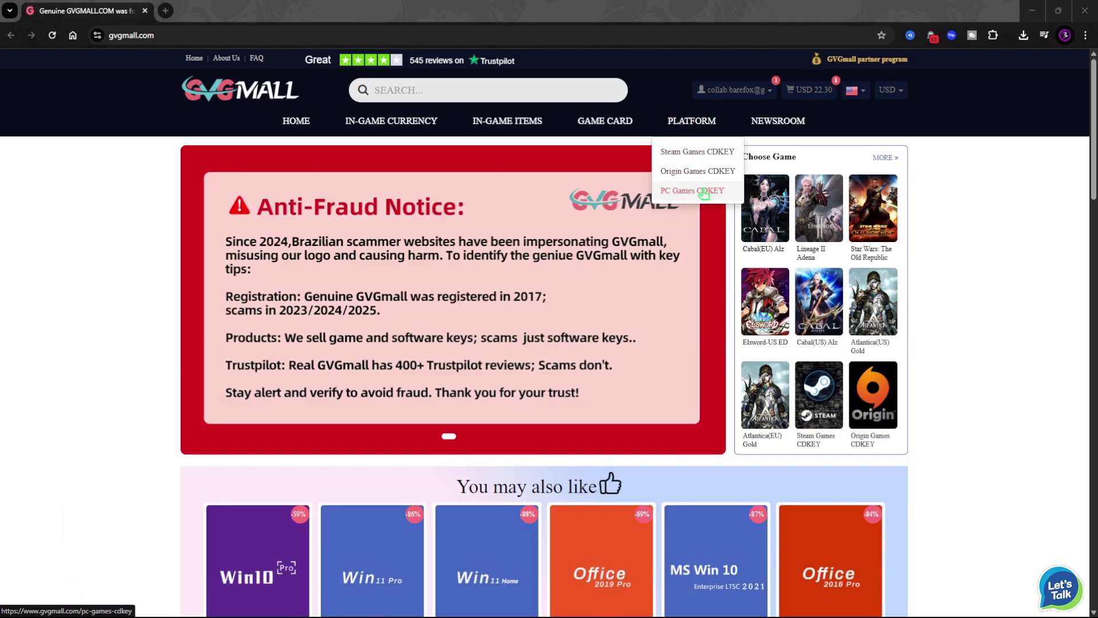
pyautogui.scroll(-5, 420, 350)
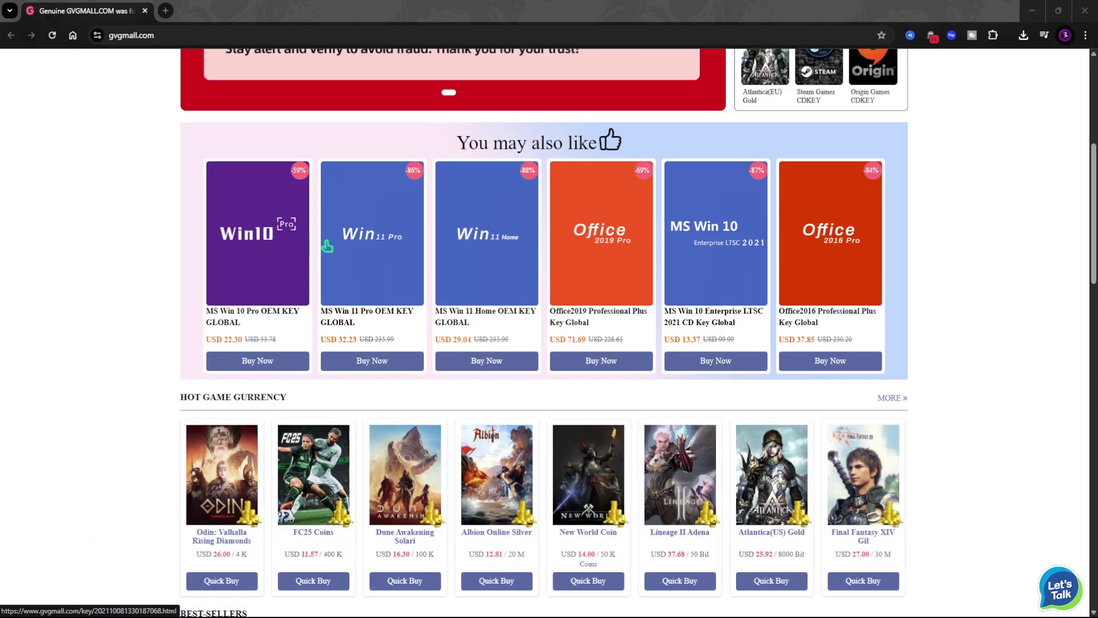
pyautogui.click(281, 266)
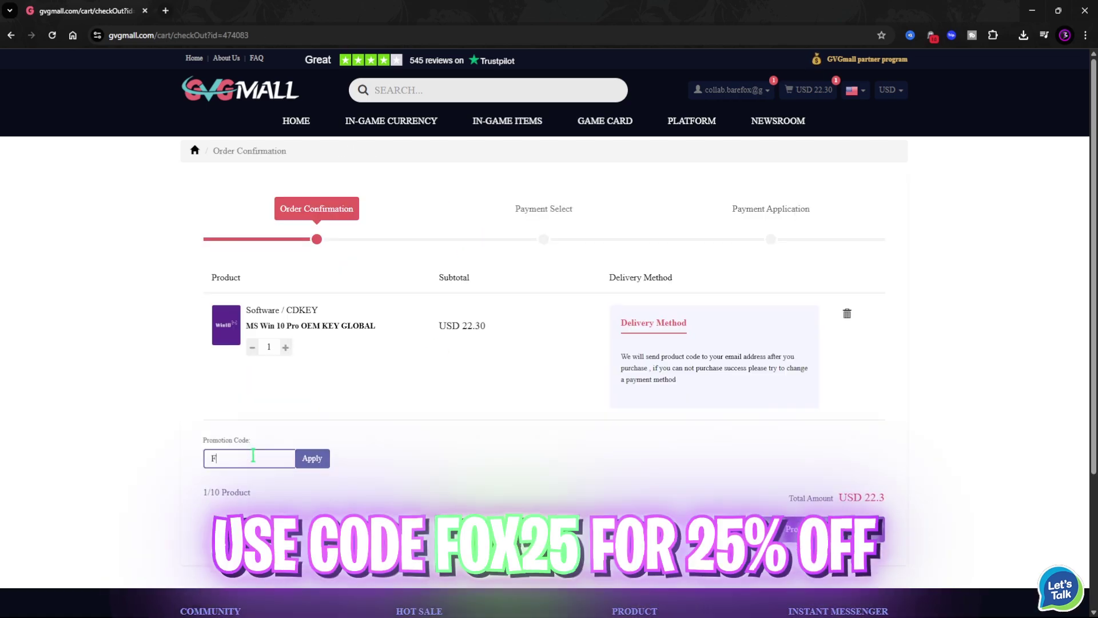
# Apply promotion code FOX25 to the MS Win 10 Pro and MS Win 11 Pro OEM key orders.
pyautogui.write('OX25')
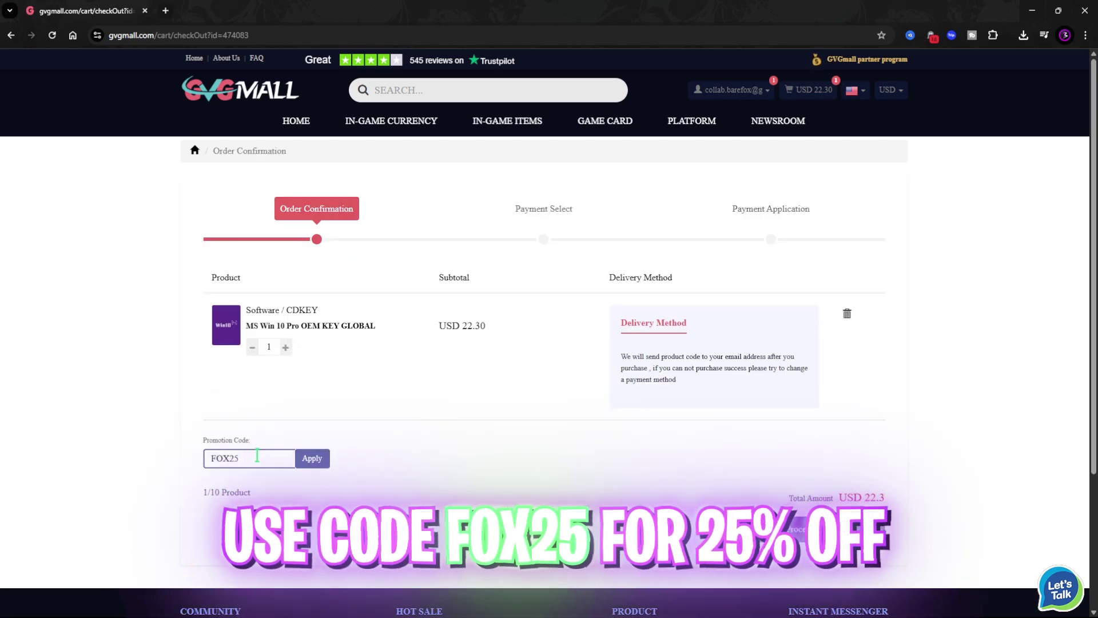
pyautogui.click(312, 458)
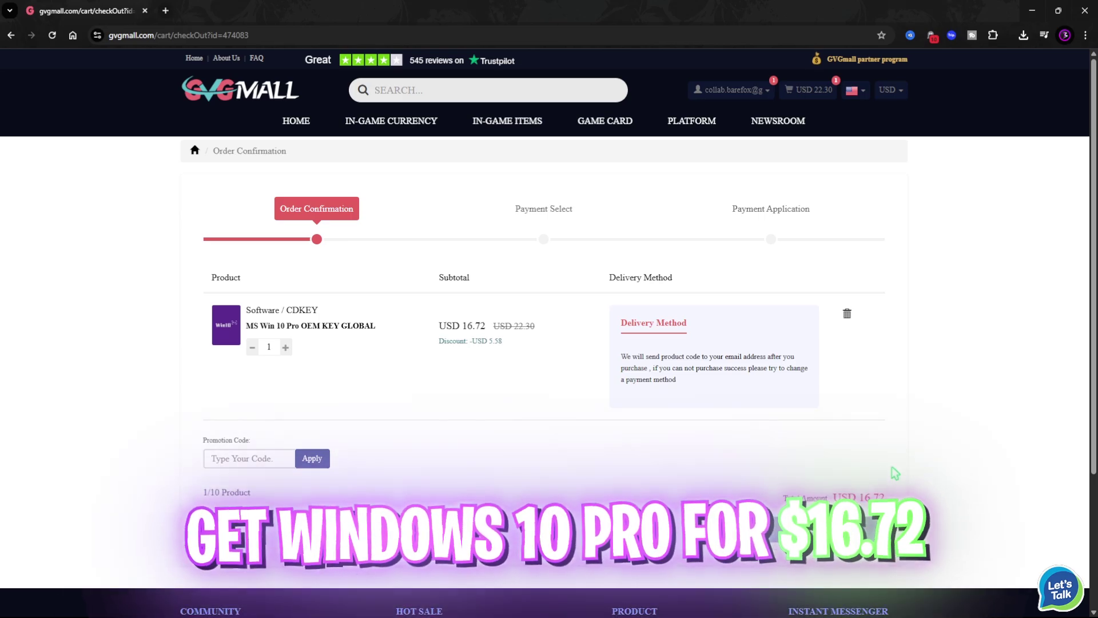
pyautogui.moveTo(859, 497); pyautogui.dragTo(880, 497)
pyautogui.click(875, 501)
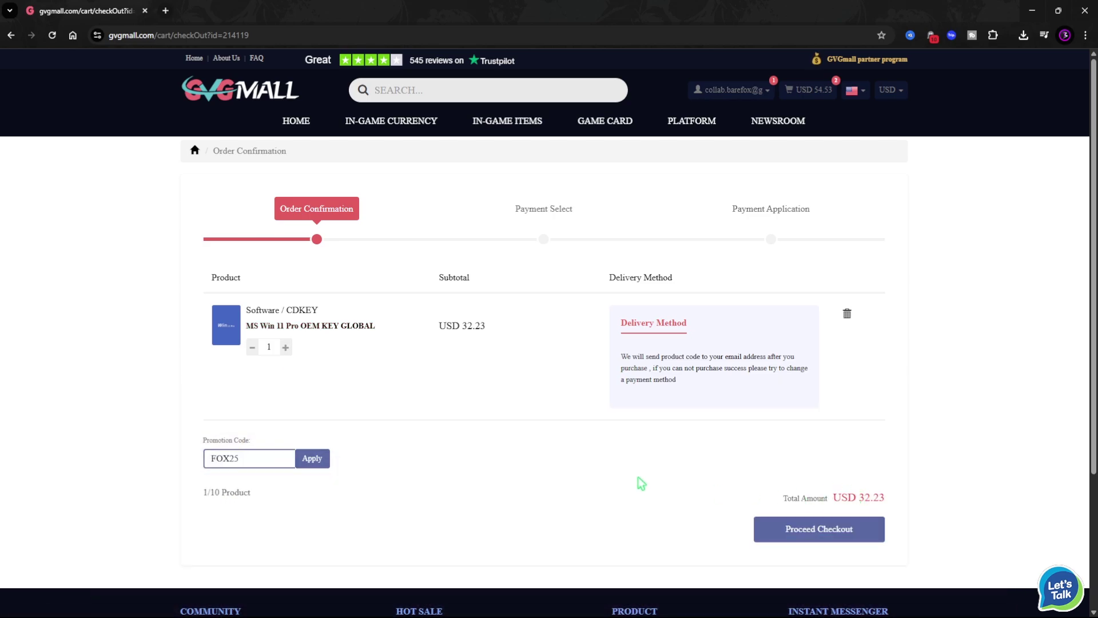
pyautogui.click(312, 460)
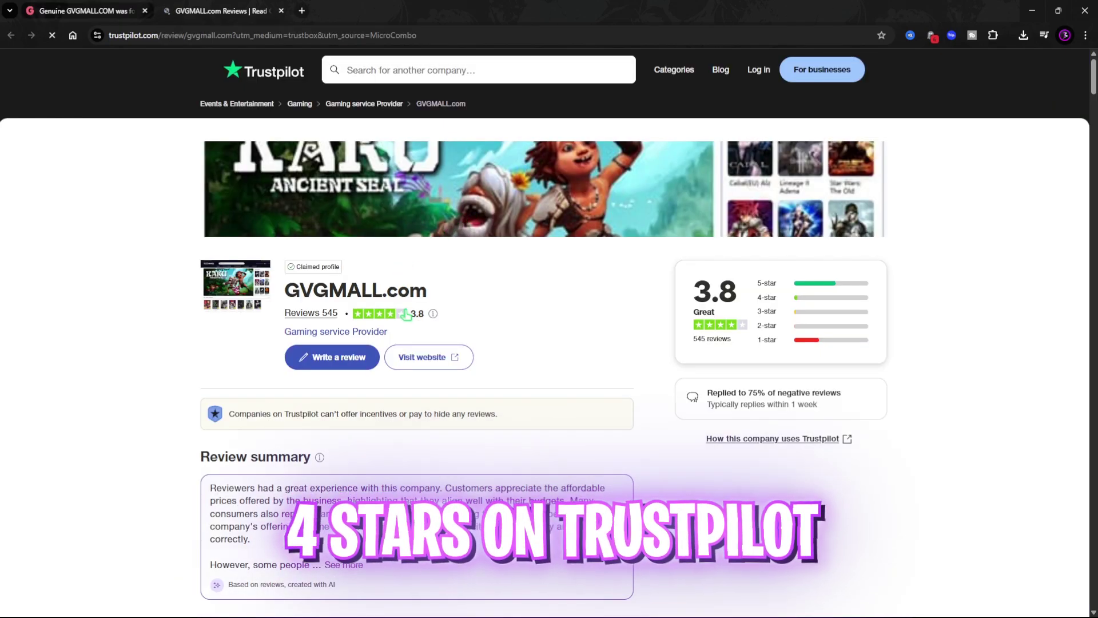
# Look over the GVGMALL.com reviews on Trustpilot and the store's home page with its support chat.
pyautogui.scroll(-2, 408, 306)
pyautogui.scroll(2, 407, 306)
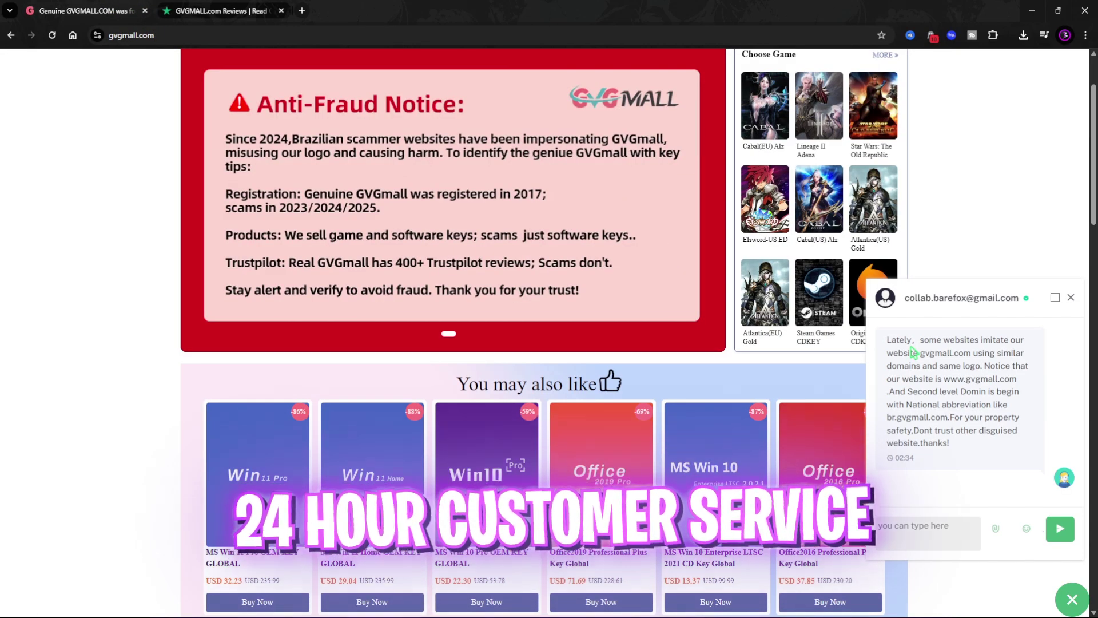
pyautogui.scroll(2, 913, 351)
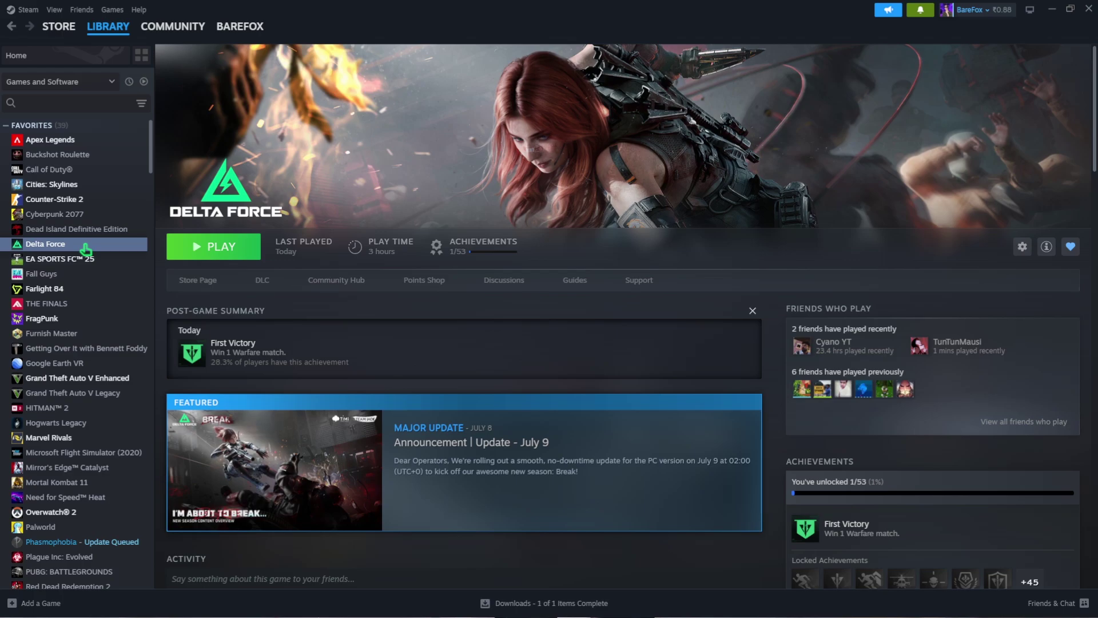
# Switch to Steam and browse the local files of Delta Force from the game library.
pyautogui.rightClick(86, 247)
pyautogui.moveTo(135, 318)
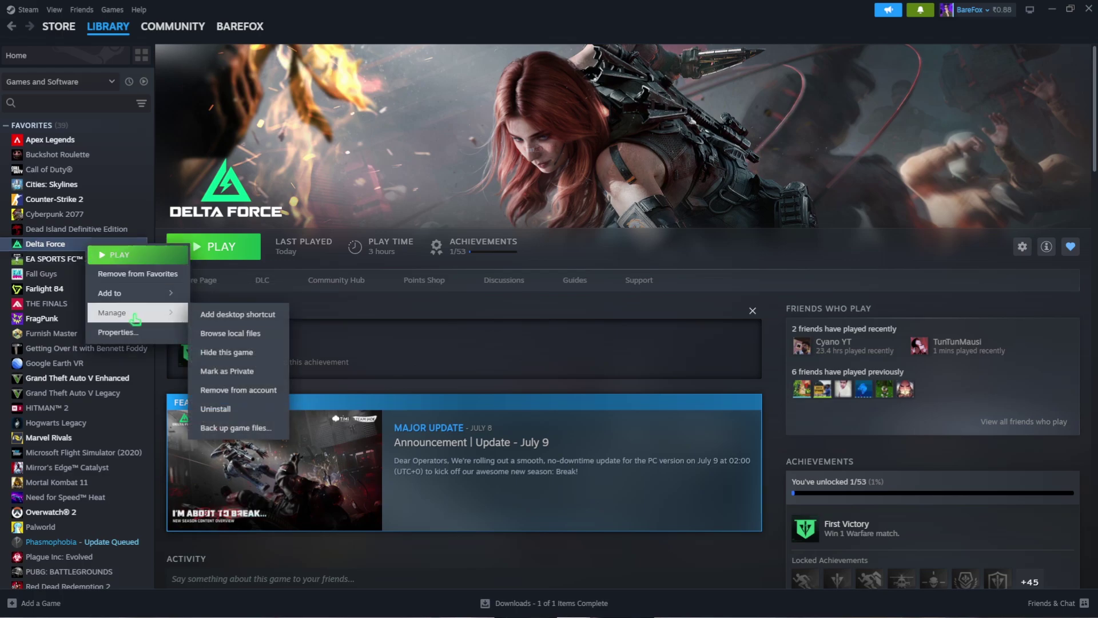
pyautogui.click(209, 336)
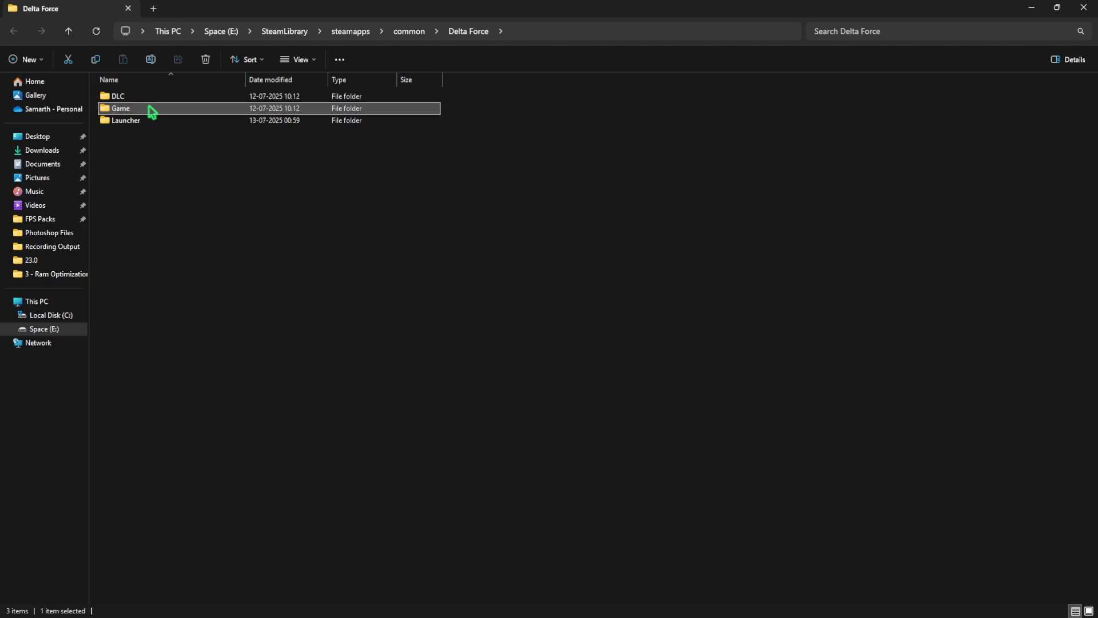
# Go to the Game\DeltaForce\Binaries\Win64 folder and select DeltaForceClient-Win64-Shipping.exe.
pyautogui.click(150, 98)
pyautogui.doubleClick(152, 102)
pyautogui.doubleClick(152, 103)
pyautogui.click(150, 115)
pyautogui.doubleClick(150, 114)
pyautogui.click(174, 387)
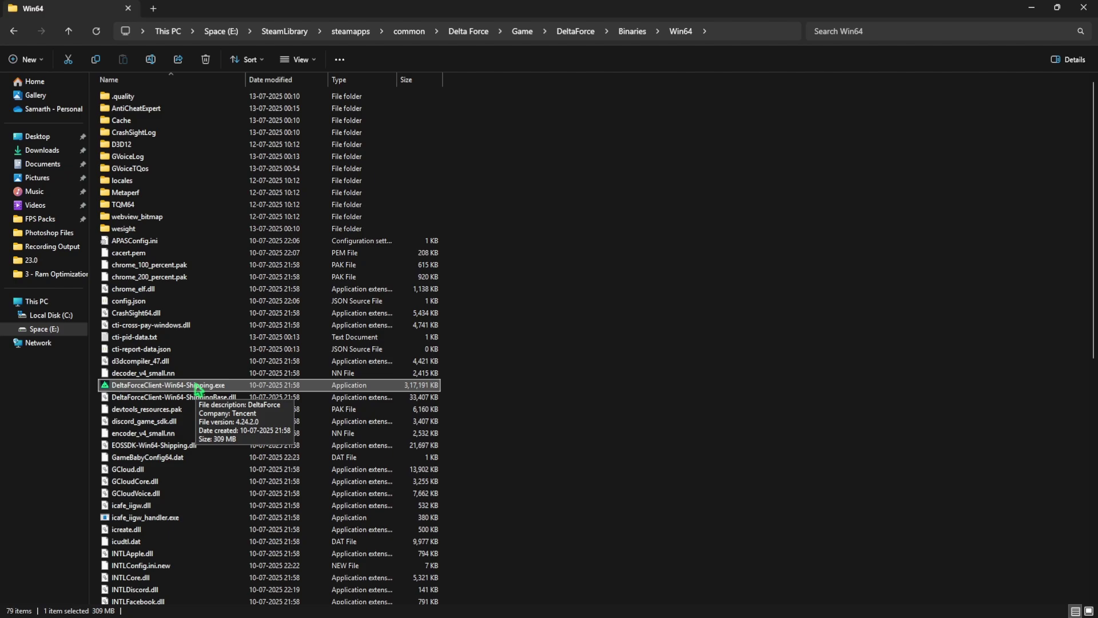
# Open the compatibility properties of DeltaForceClient-Win64-Shipping.exe and enable Disable fullscreen optimizations.
pyautogui.rightClick(196, 386)
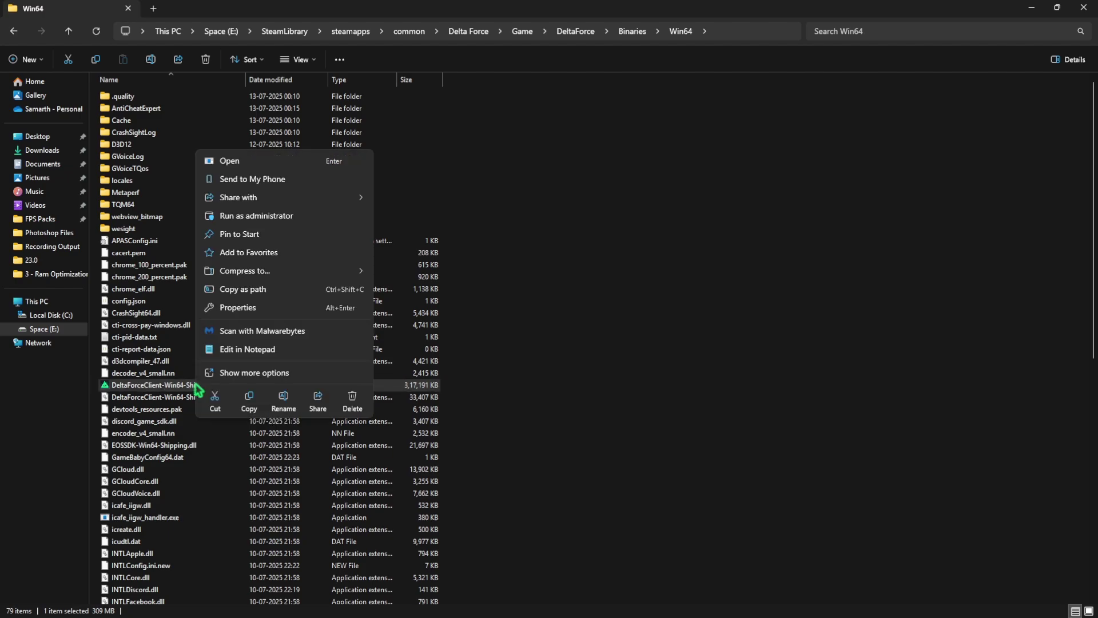
pyautogui.click(250, 309)
pyautogui.click(302, 327)
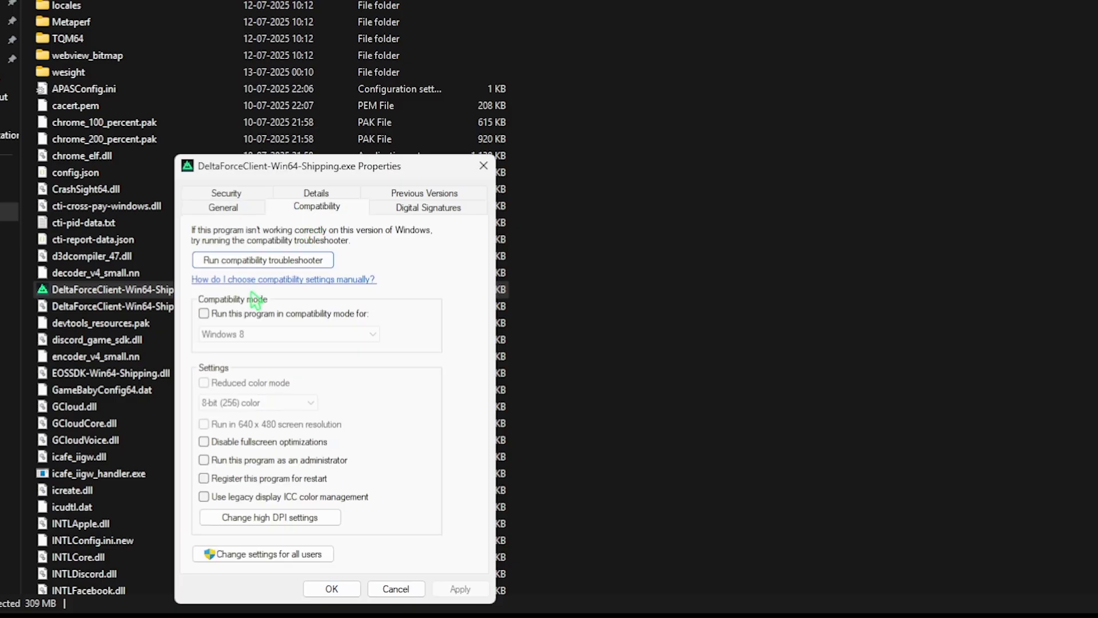
pyautogui.click(225, 441)
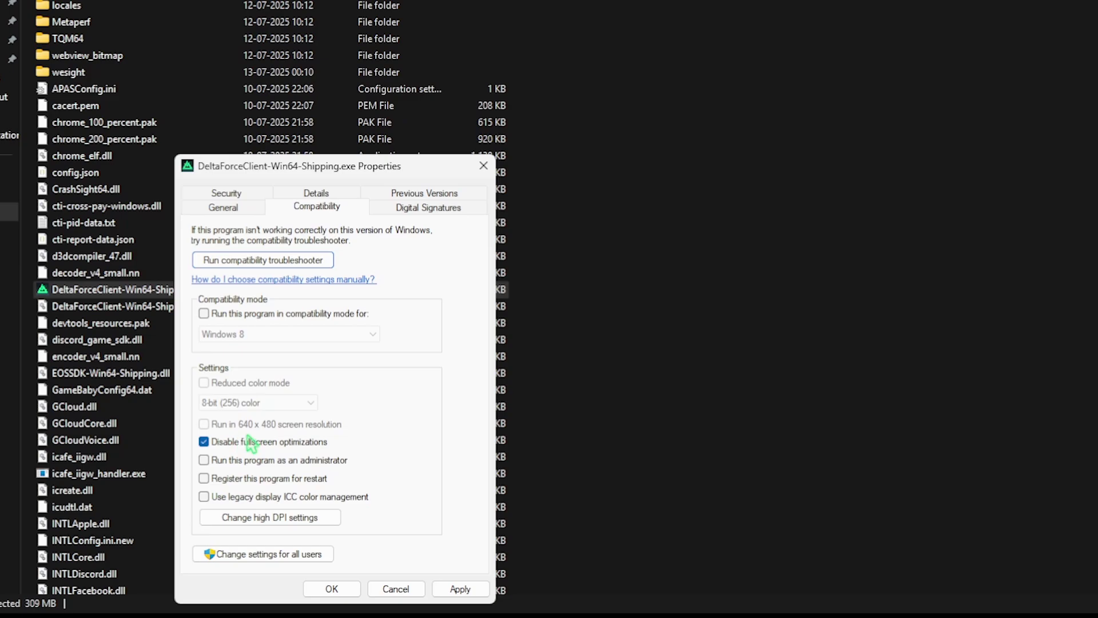
# Override the executable's high DPI scaling behavior with scaling performed by Application, apply the properties and close them.
pyautogui.click(274, 516)
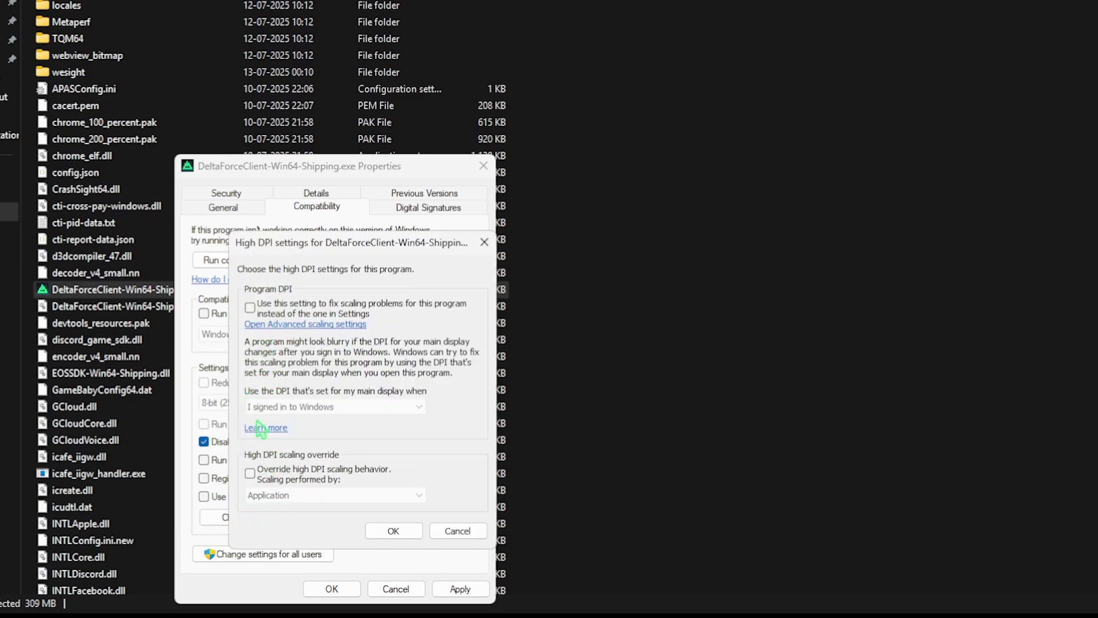
pyautogui.click(275, 472)
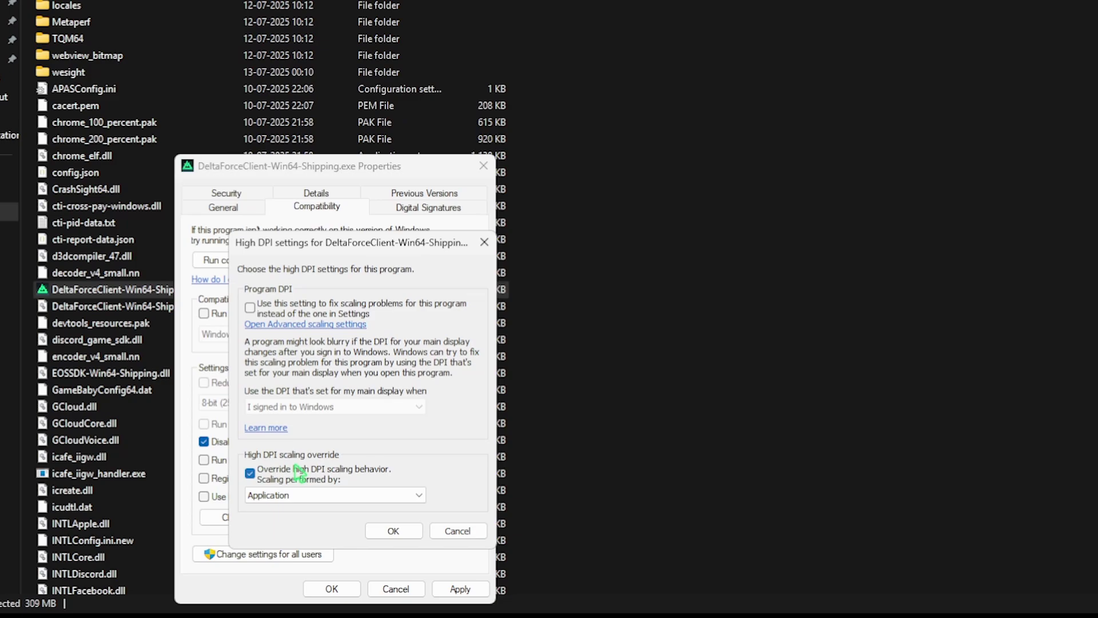
pyautogui.click(393, 531)
pyautogui.click(457, 589)
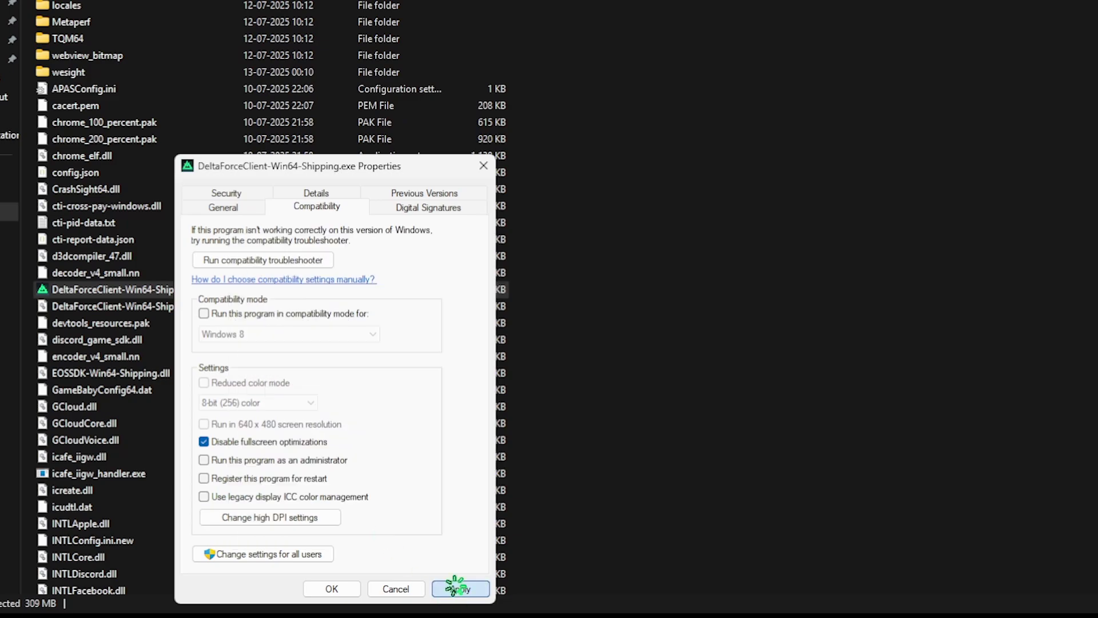
pyautogui.click(494, 165)
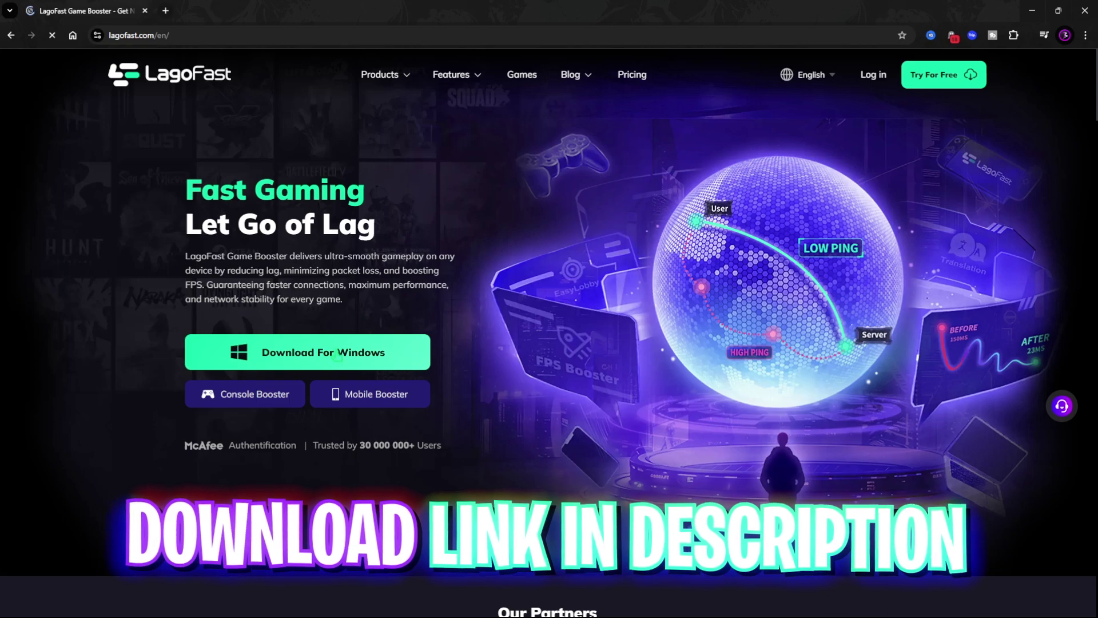
# Download LagoFast for Windows from lagofast.com, and open the Delta Force page in the LagoFast app from its search suggestions.
pyautogui.click(325, 358)
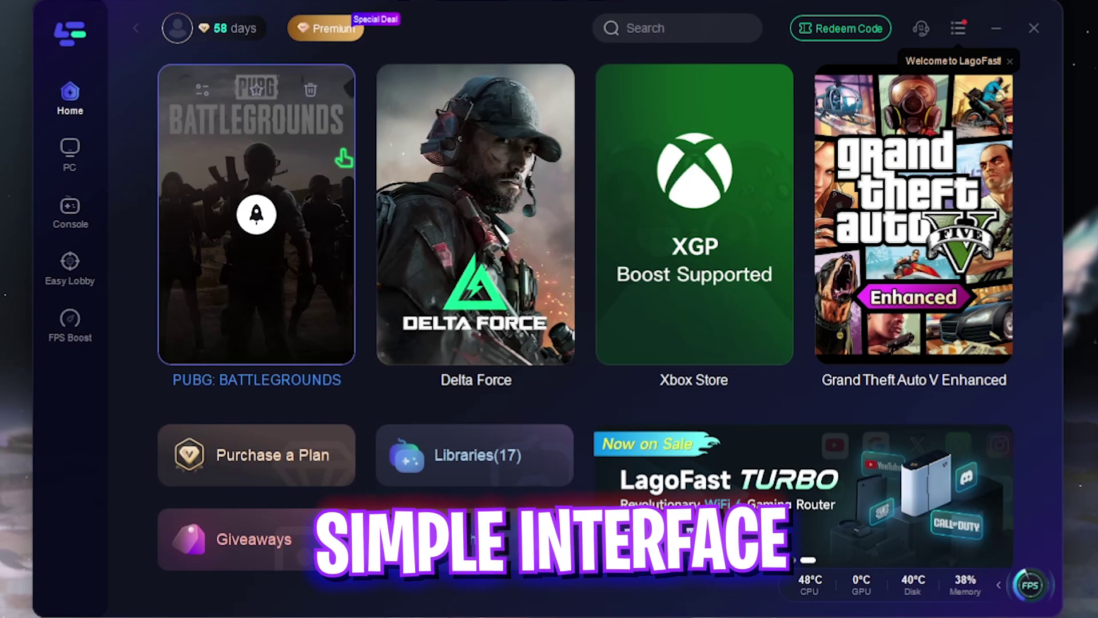
pyautogui.click(715, 31)
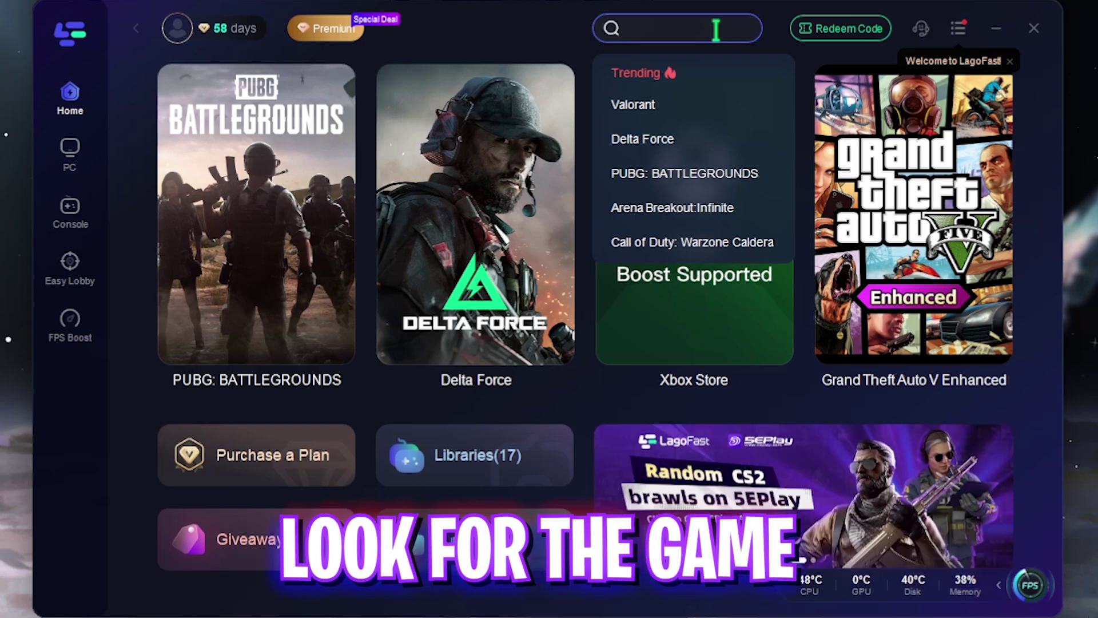
pyautogui.click(626, 139)
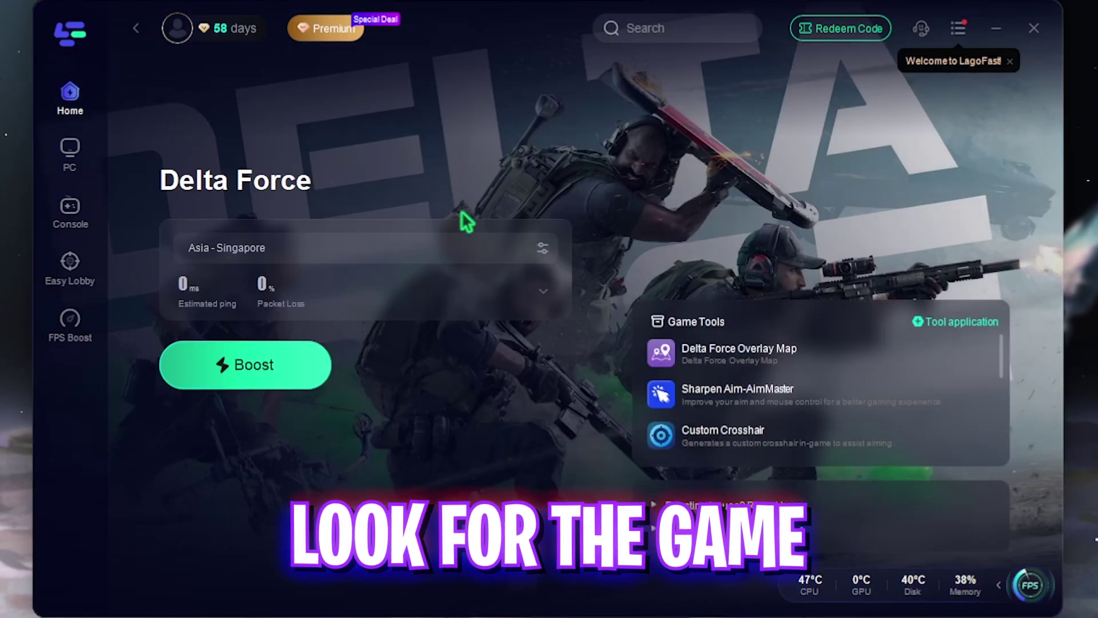
# Choose the Asia Singapore server with node Singapore-P2505 for Delta Force and start the one-click boost.
pyautogui.click(219, 252)
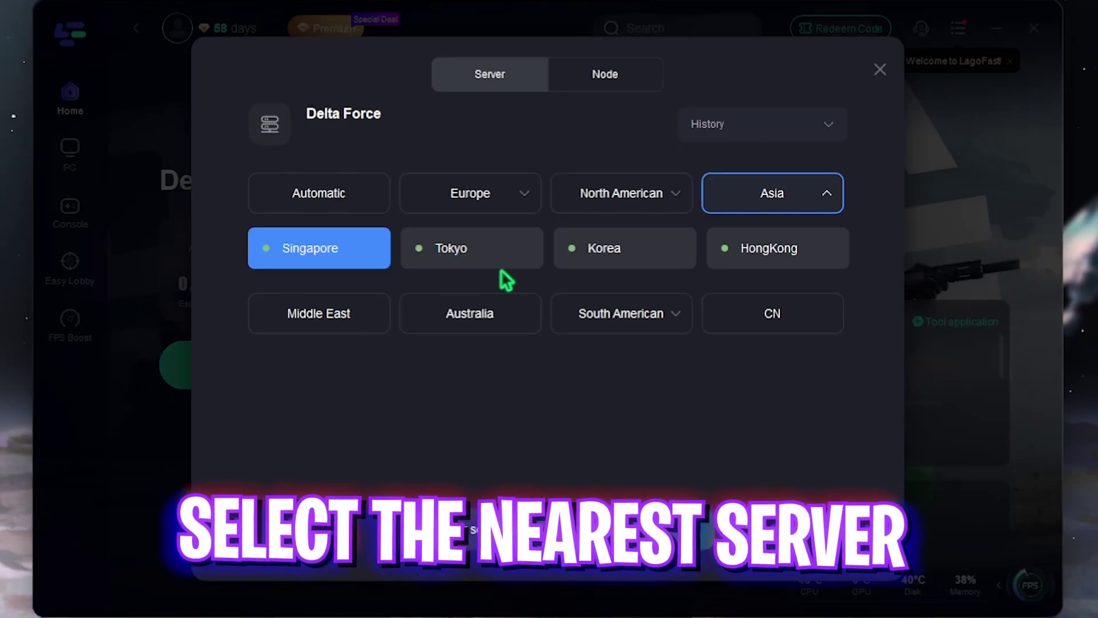
pyautogui.click(776, 211)
pyautogui.click(776, 212)
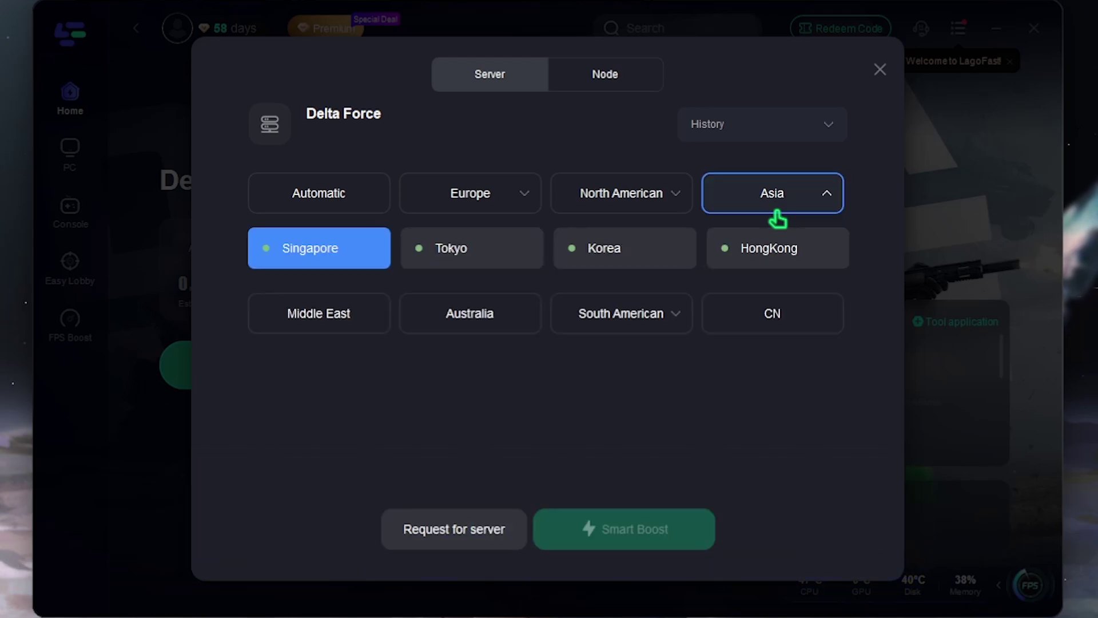
pyautogui.click(327, 260)
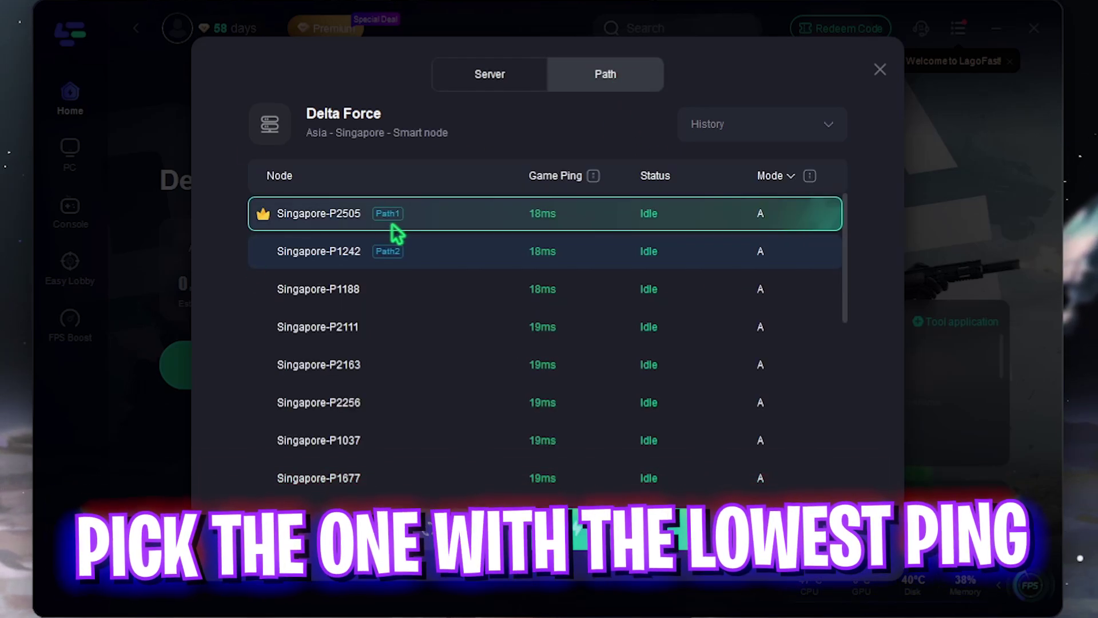
pyautogui.click(468, 222)
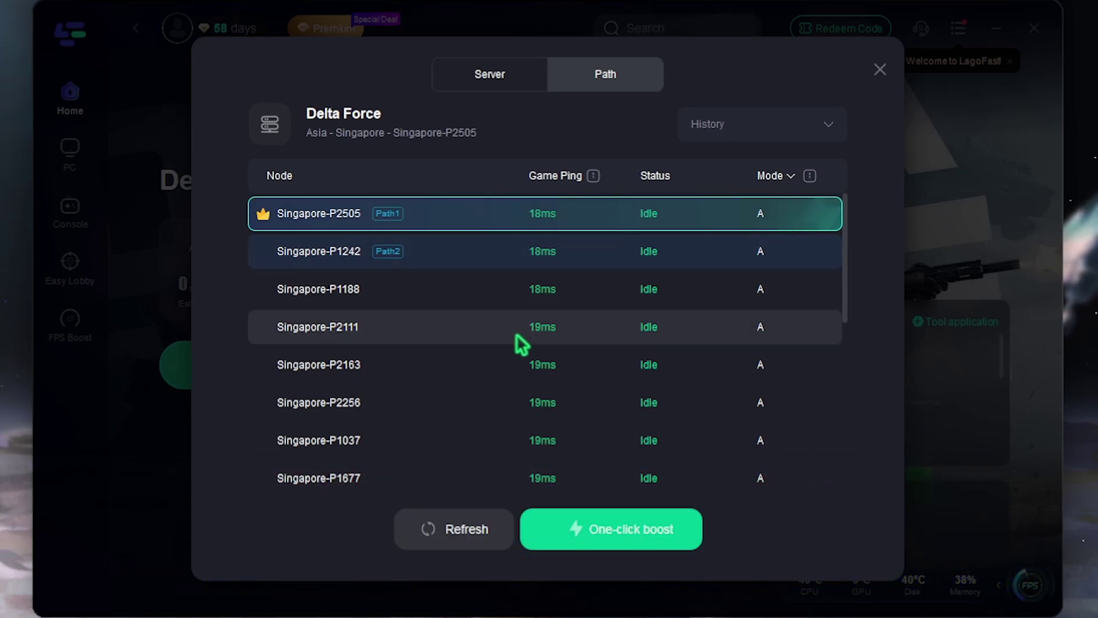
pyautogui.click(611, 535)
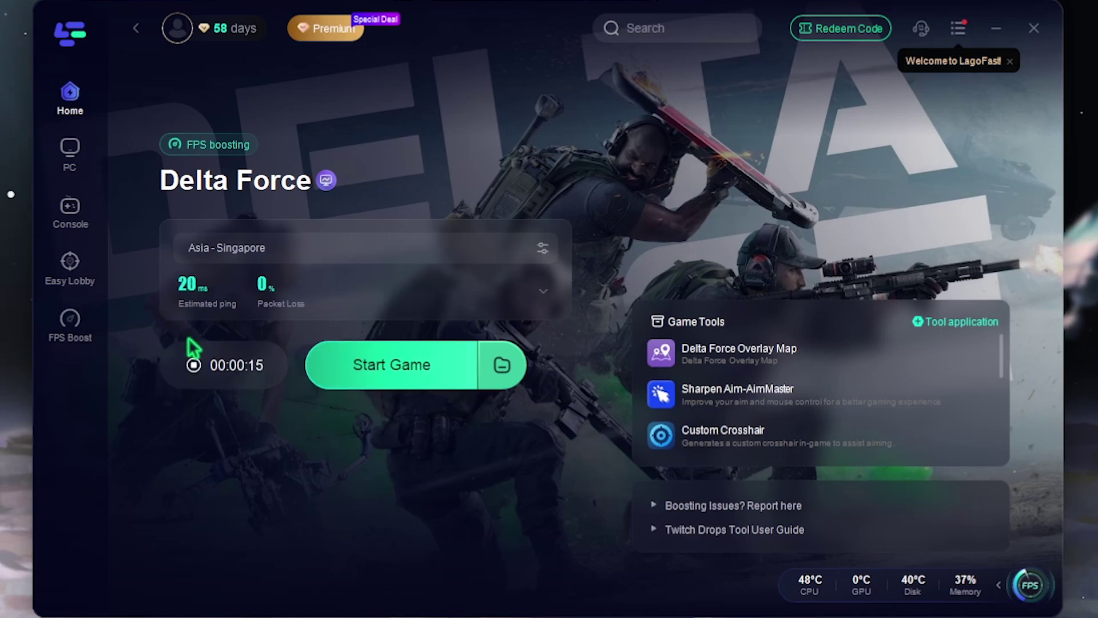
# Look through the CPU system services options of LagoFast's FPS Boost and close them.
pyautogui.click(77, 325)
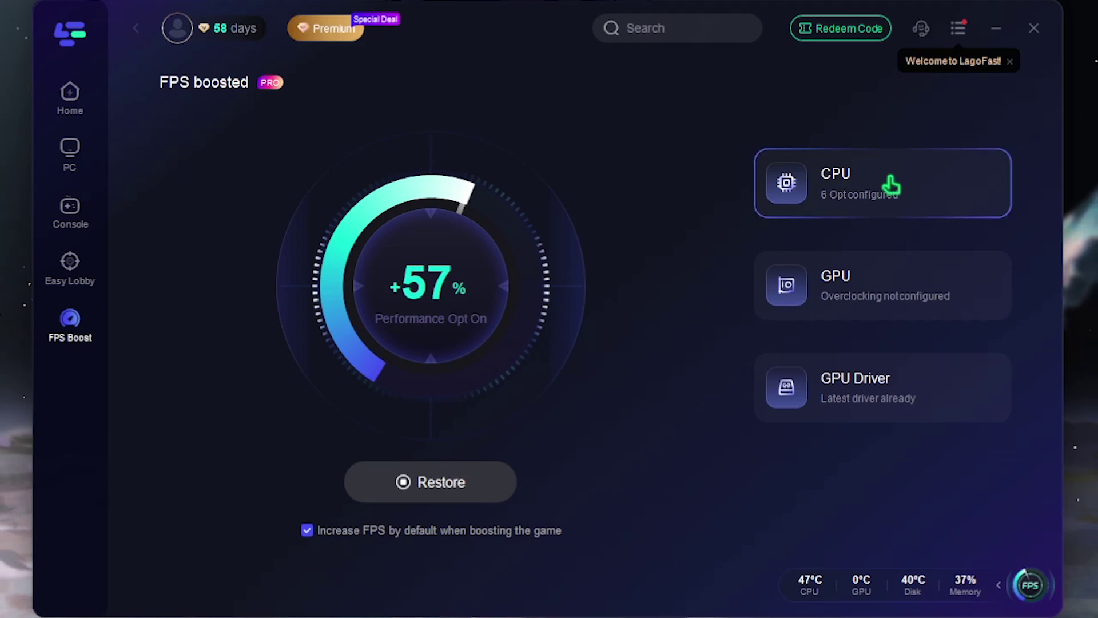
pyautogui.click(908, 204)
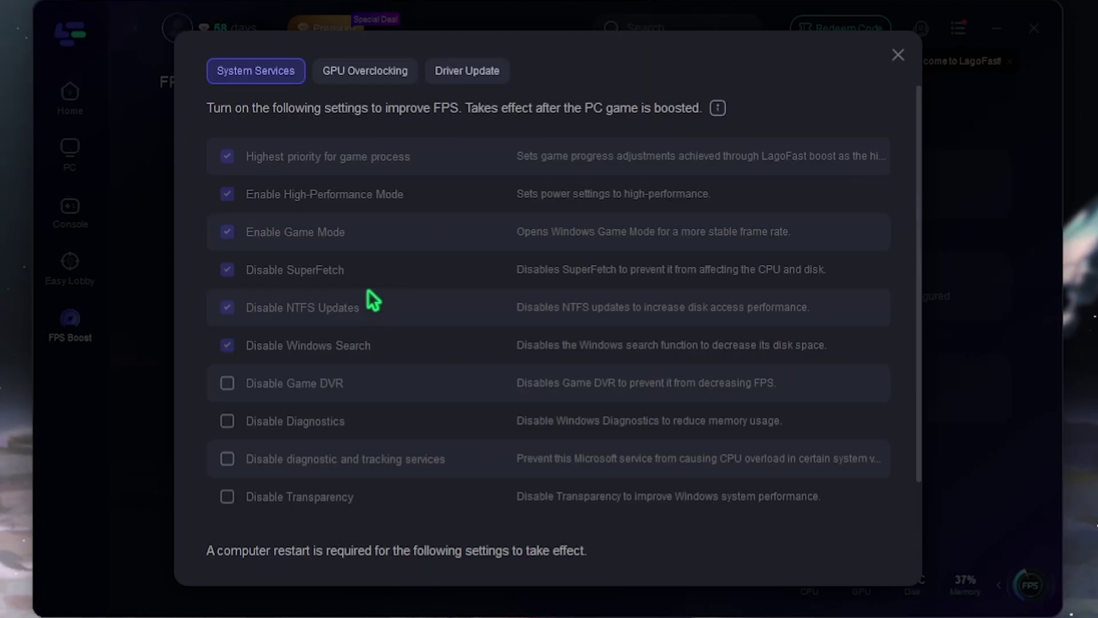
pyautogui.scroll(-2, 369, 297)
pyautogui.scroll(2, 373, 298)
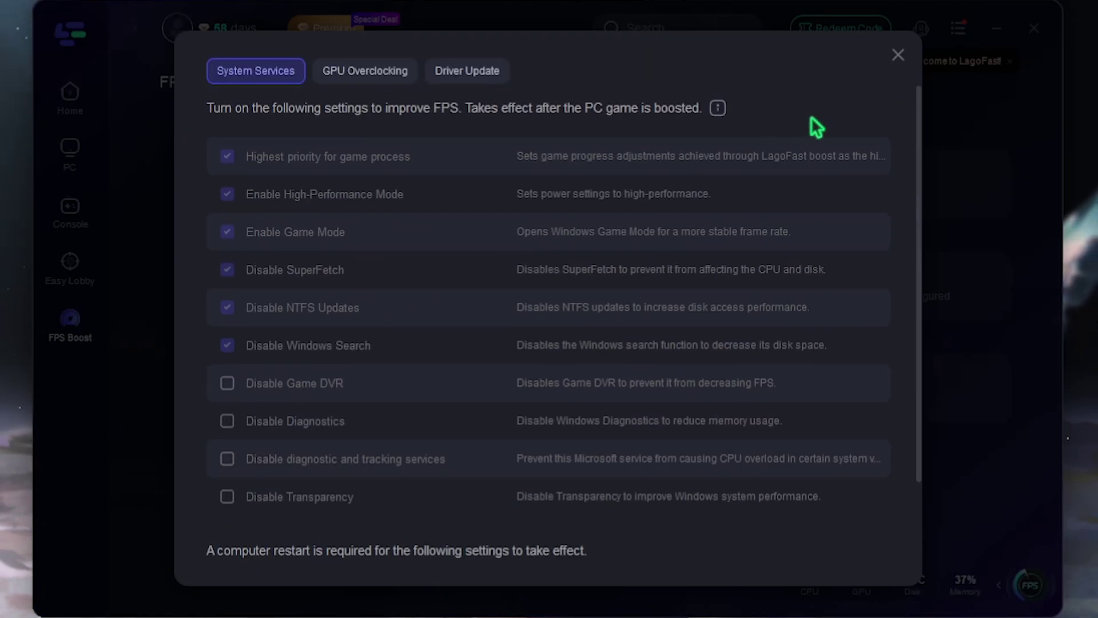
pyautogui.click(898, 56)
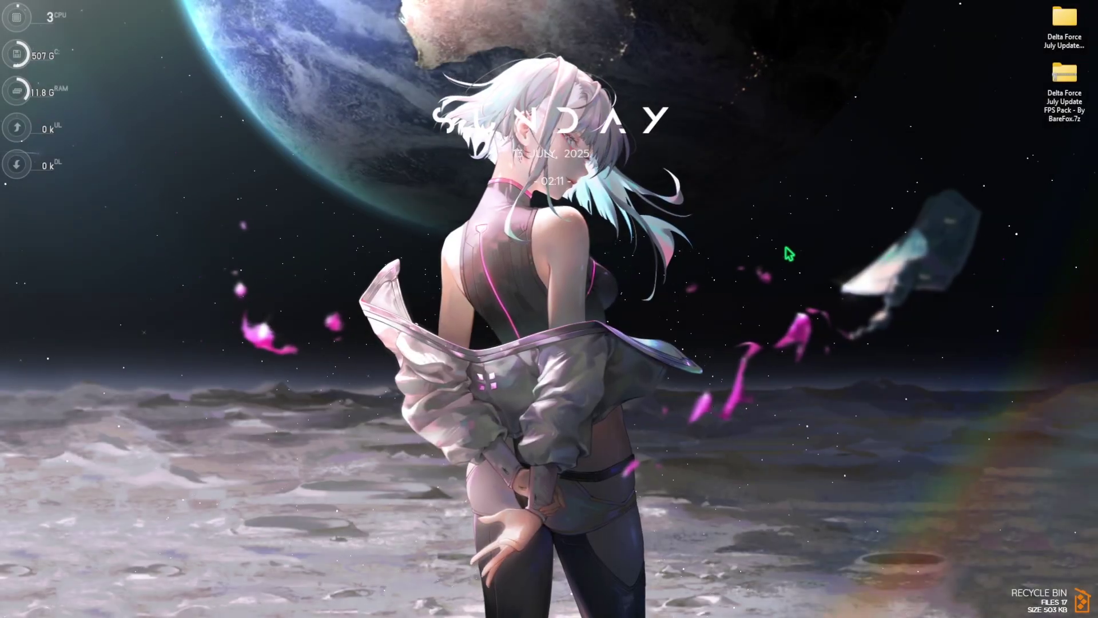
# Open the Delta Force July Update FPS Pack folder from the desktop.
pyautogui.click(1057, 33)
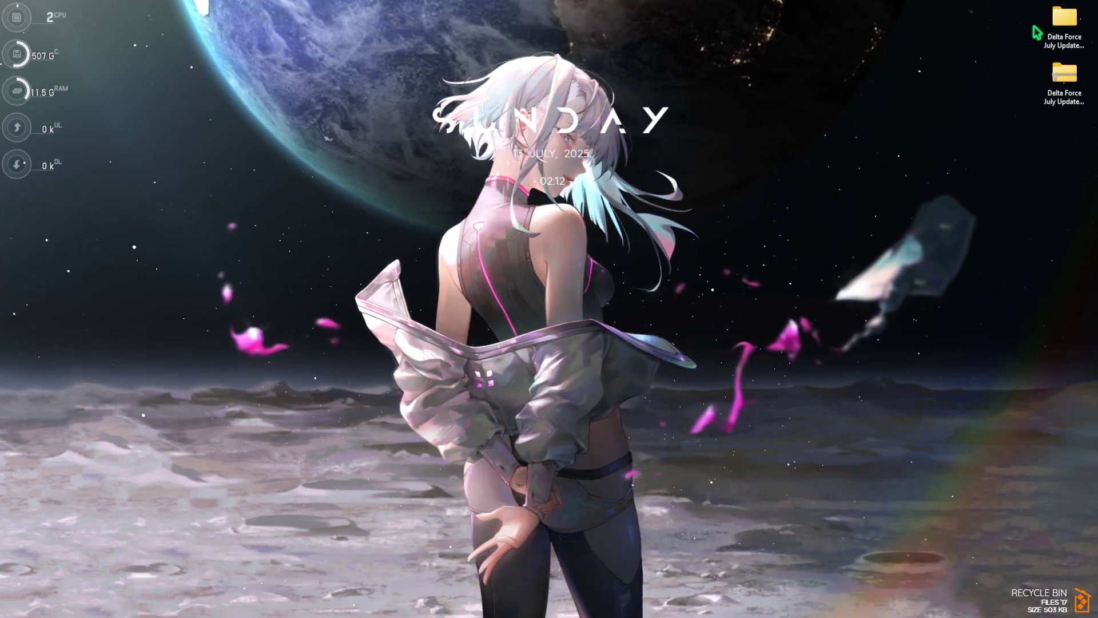
pyautogui.doubleClick(1067, 21)
pyautogui.moveTo(152, 203); pyautogui.dragTo(153, 231)
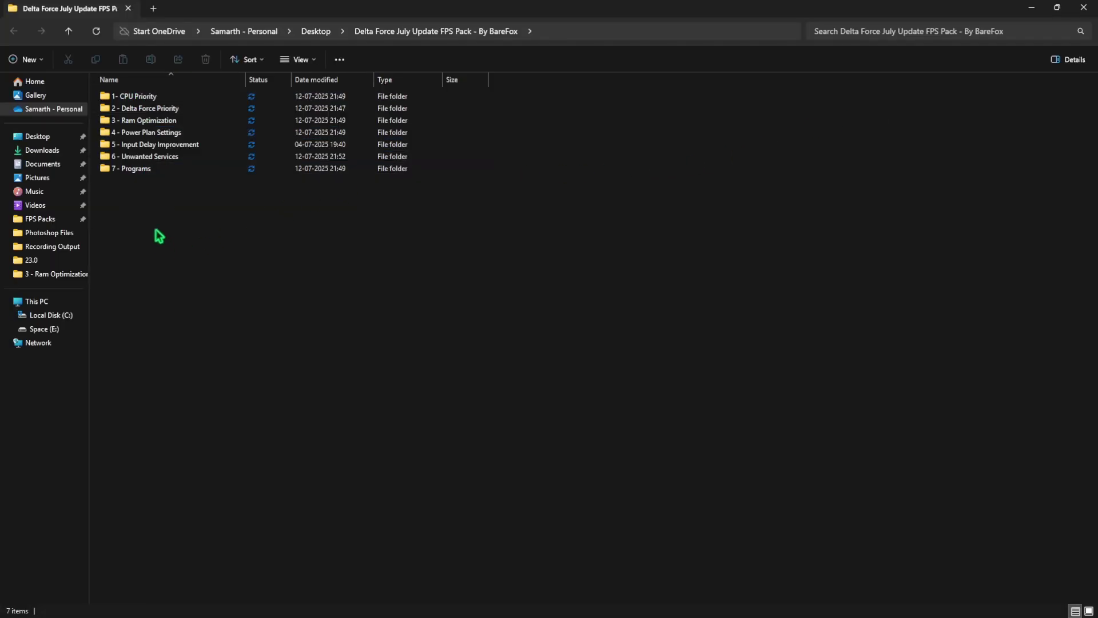
# Look at the registry files in the AMD and INTEL subfolders of 1- CPU Priority.
pyautogui.doubleClick(137, 97)
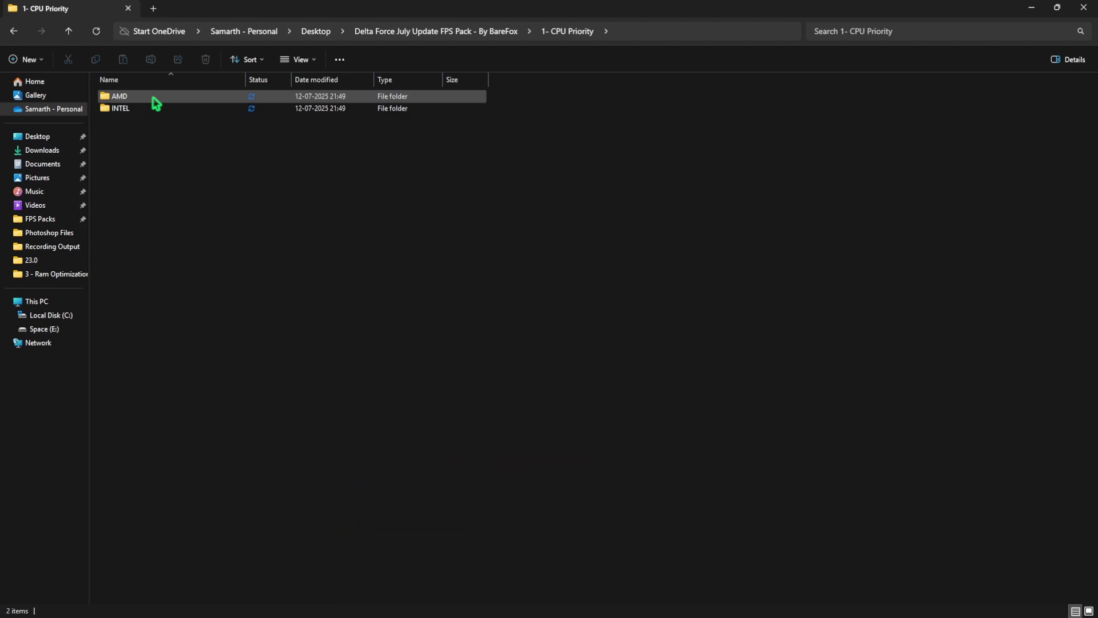
pyautogui.doubleClick(155, 103)
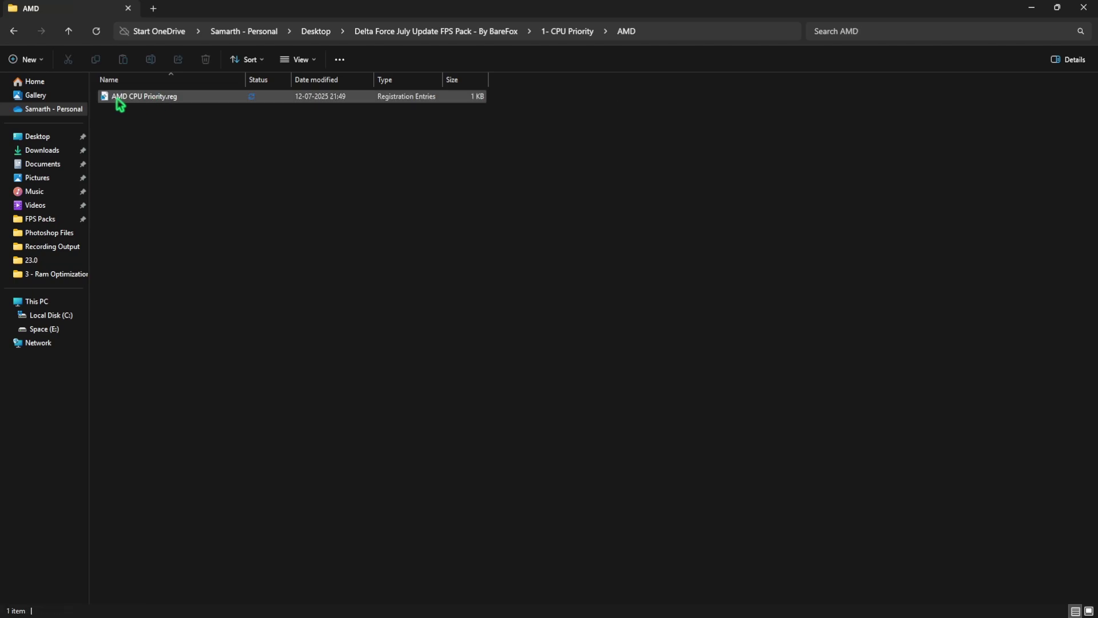
pyautogui.click(565, 35)
pyautogui.click(445, 149)
pyautogui.click(14, 31)
pyautogui.doubleClick(122, 109)
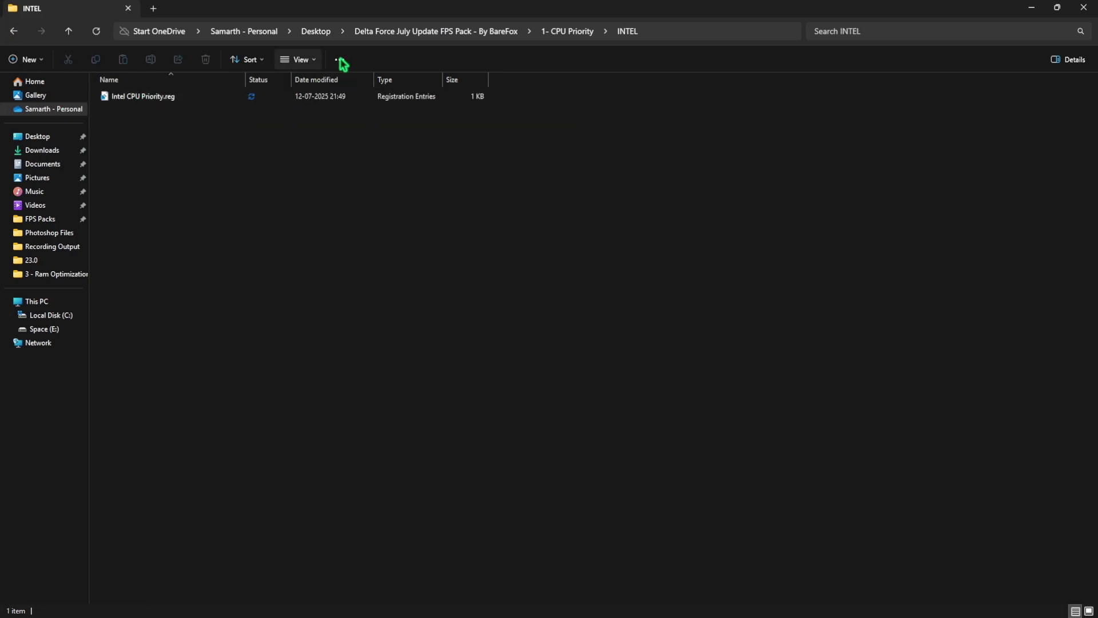
# Look at the registry files in 2 - Delta Force Priority, and select 32GB Ram.reg in 3 - Ram Optimization.
pyautogui.click(439, 34)
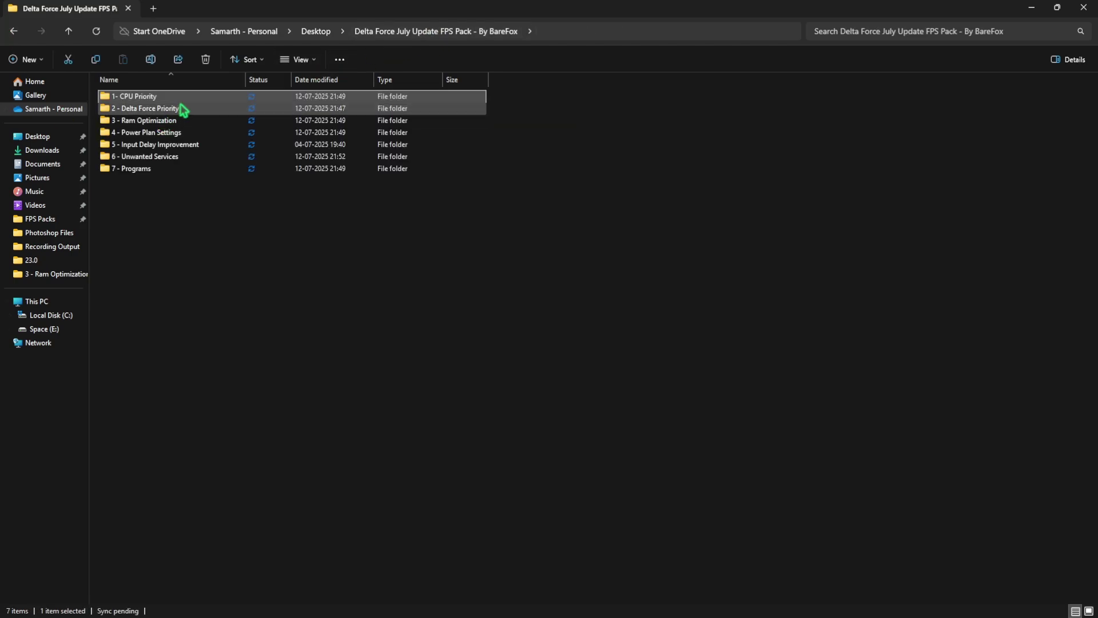
pyautogui.doubleClick(182, 109)
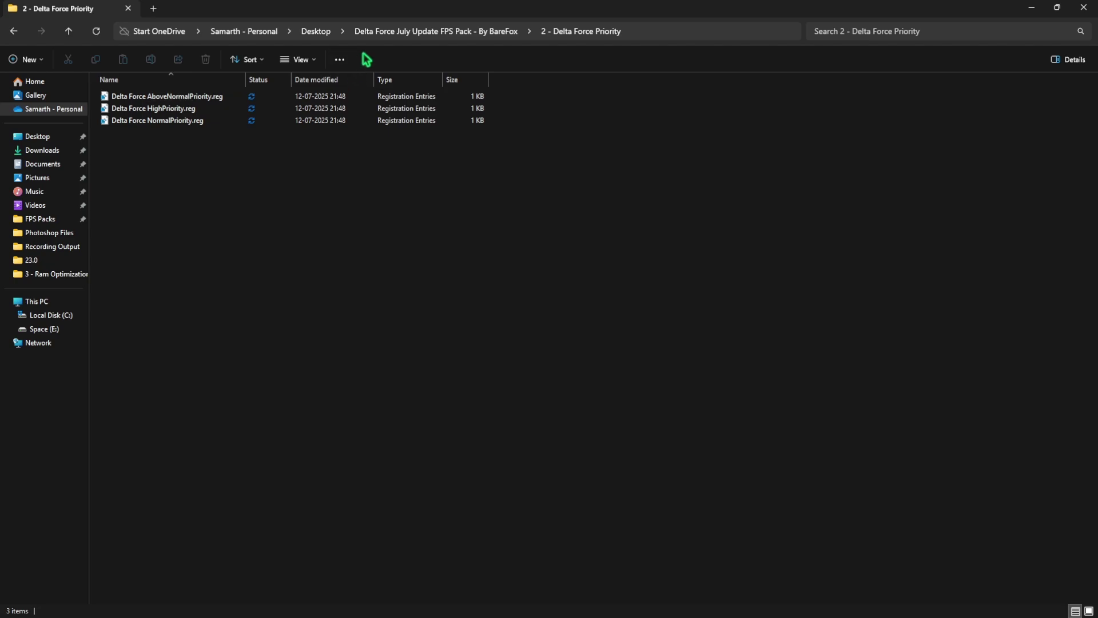
pyautogui.click(395, 31)
pyautogui.doubleClick(128, 119)
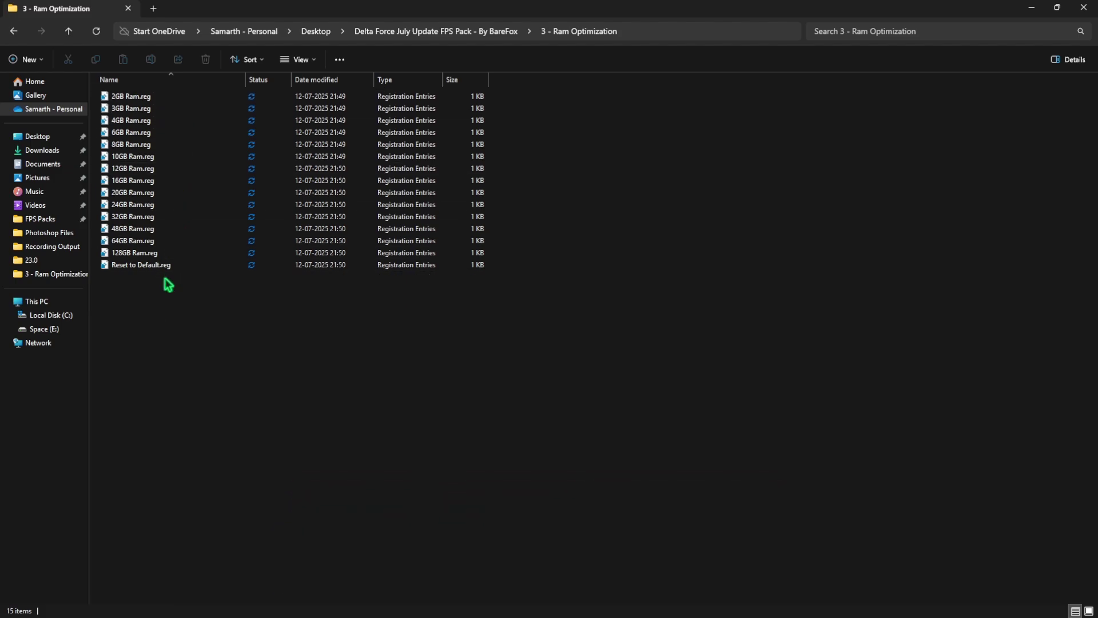
pyautogui.click(133, 218)
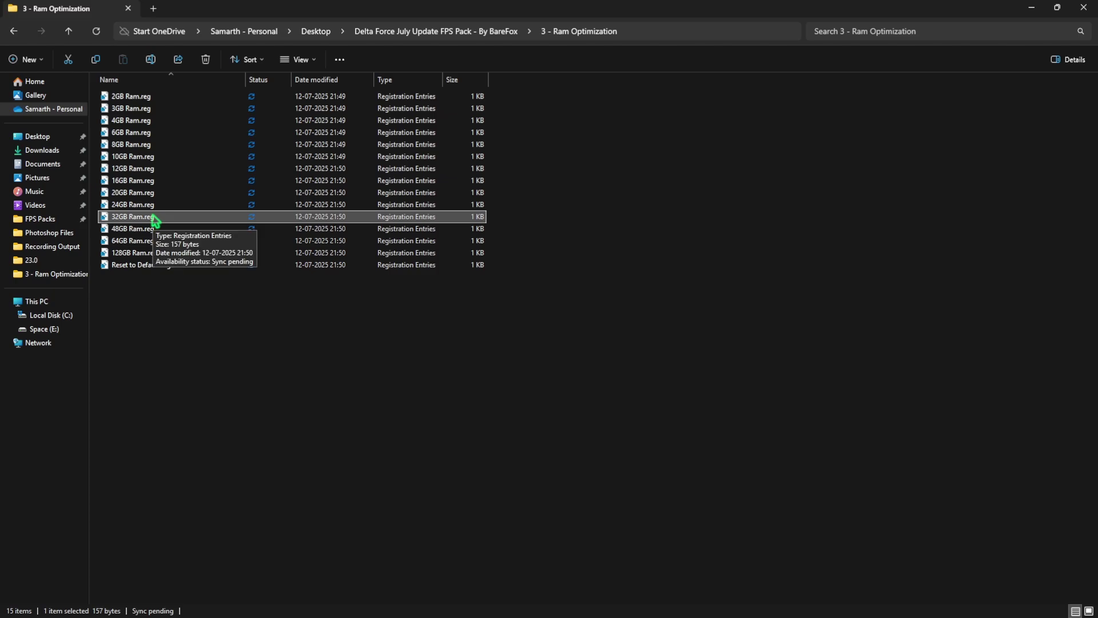
# Go to the 4 - Power Plan Settings folder and check the available actions for the Import Ultimate Performance Power Plan file.
pyautogui.hotkey('alt', 'Left')
pyautogui.doubleClick(144, 137)
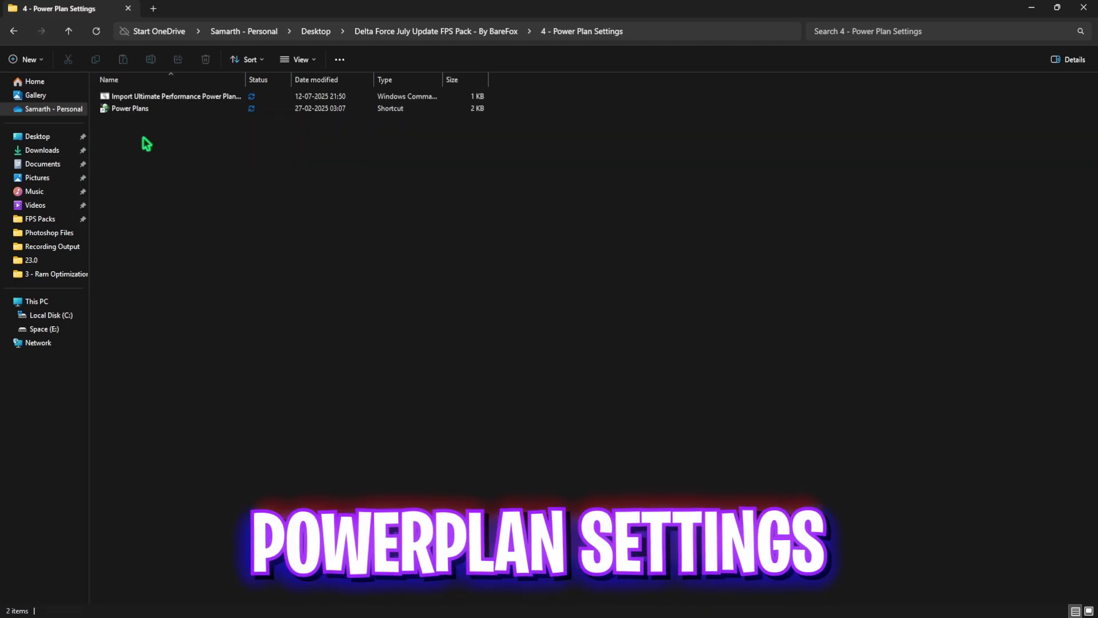
pyautogui.click(198, 100)
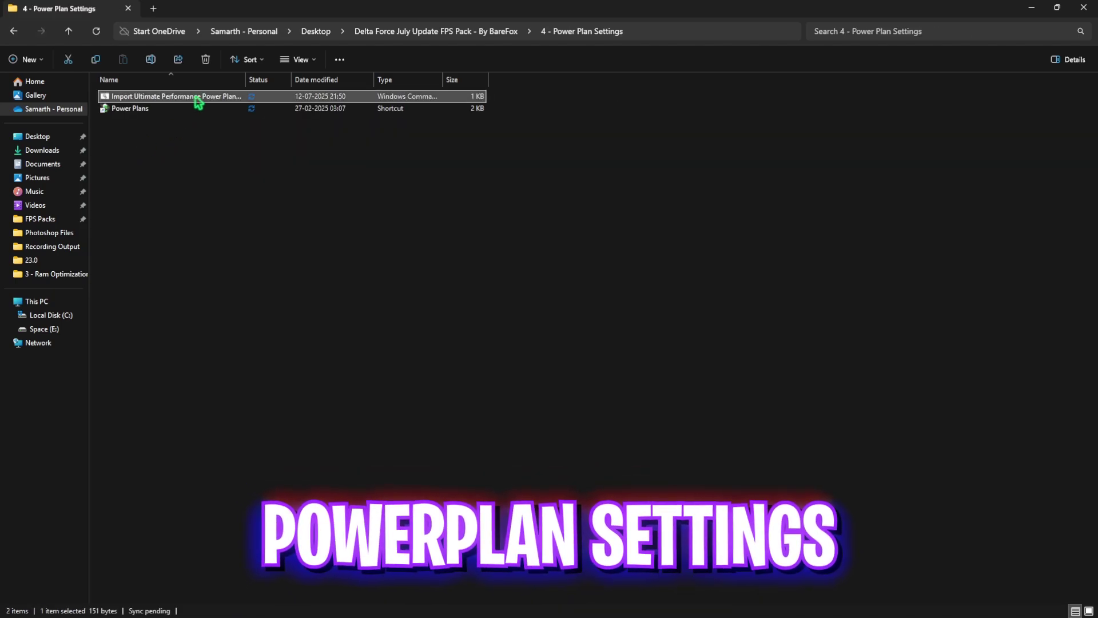
pyautogui.rightClick(197, 101)
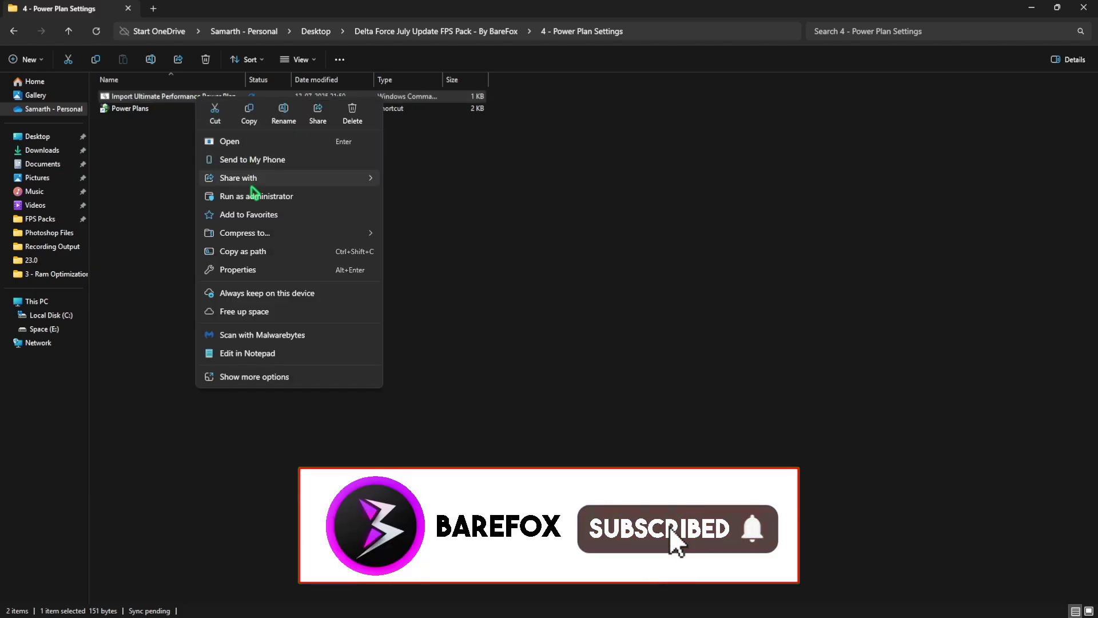
pyautogui.moveTo(250, 184)
pyautogui.click(154, 163)
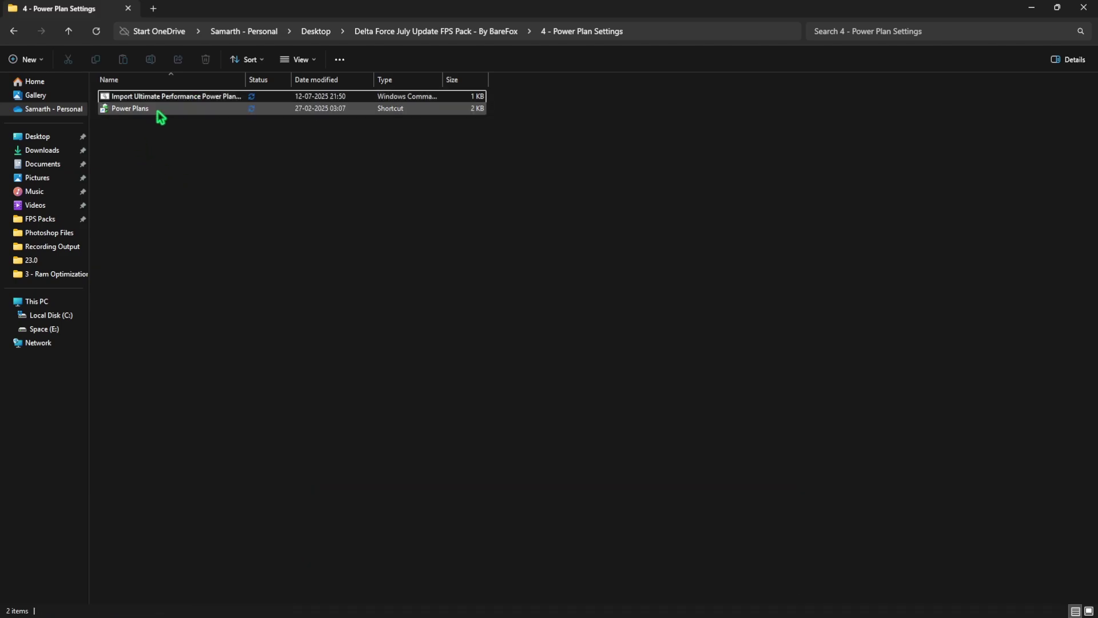
# Open Power Options through the Power Plans shortcut and look over the preferred and additional power plans.
pyautogui.doubleClick(158, 112)
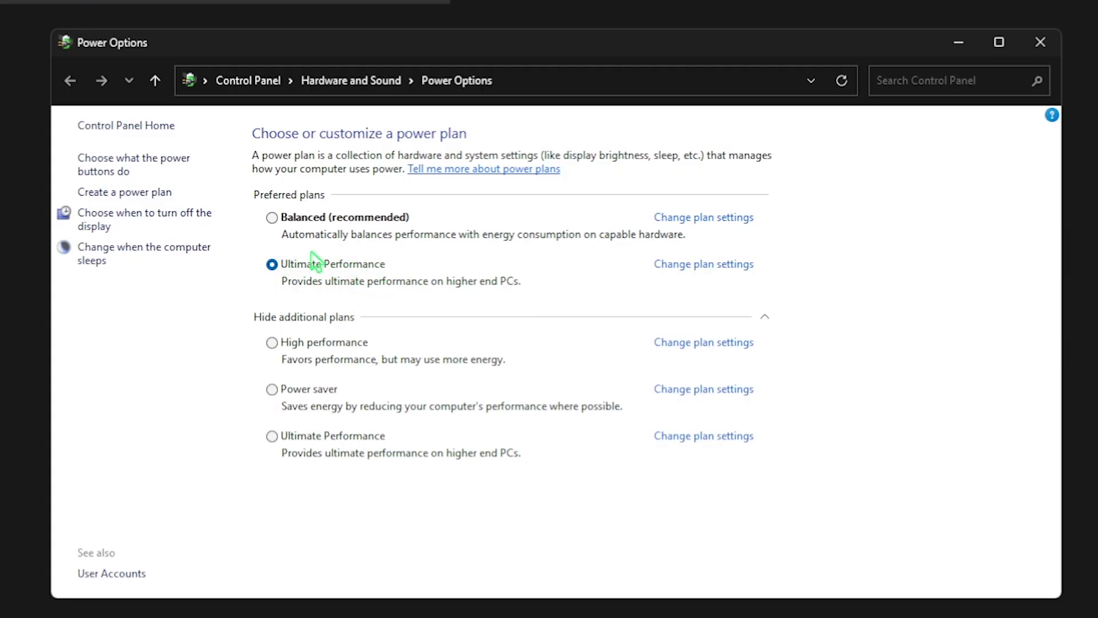
pyautogui.click(292, 318)
pyautogui.click(319, 320)
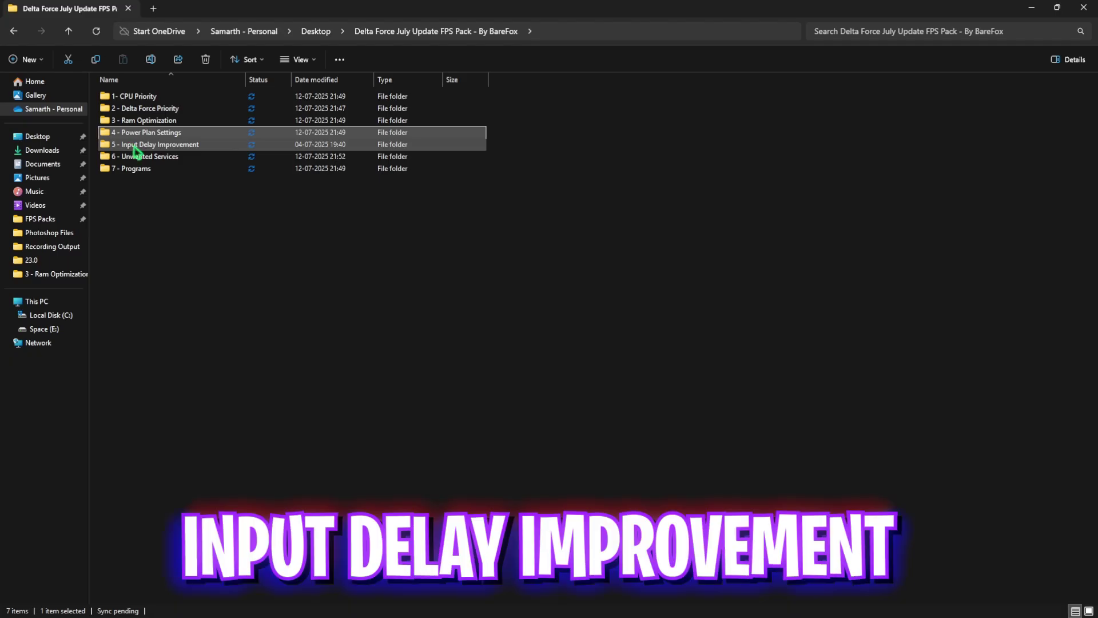
# Look at the keyboard buffer registry files in the Keyboard Latency Fix subfolder of 5 - Input Delay Improvement.
pyautogui.doubleClick(117, 145)
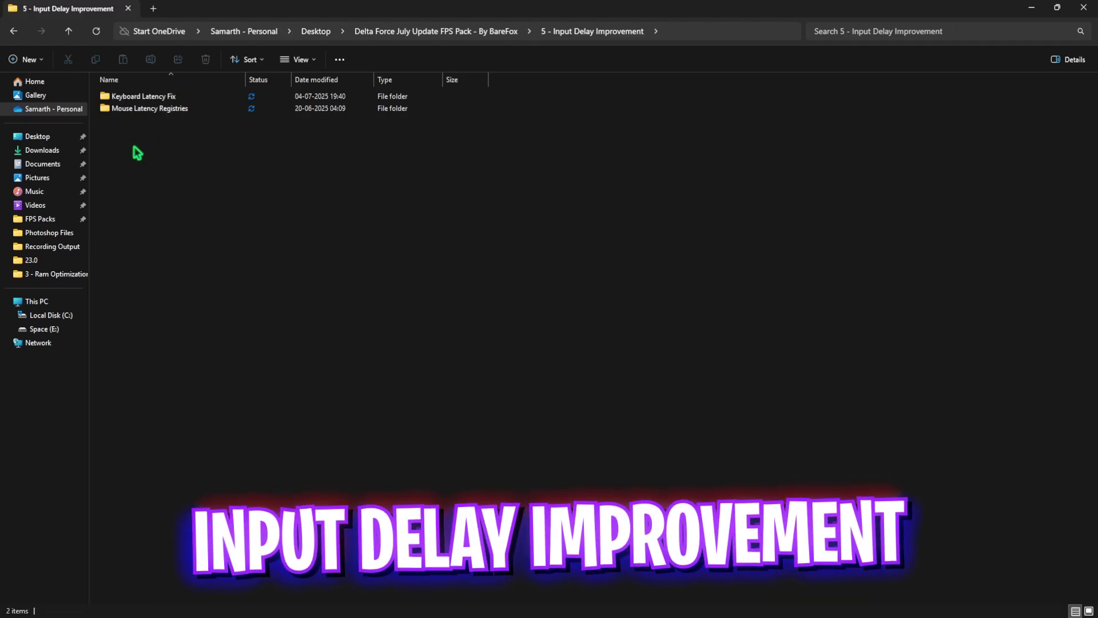
pyautogui.doubleClick(163, 98)
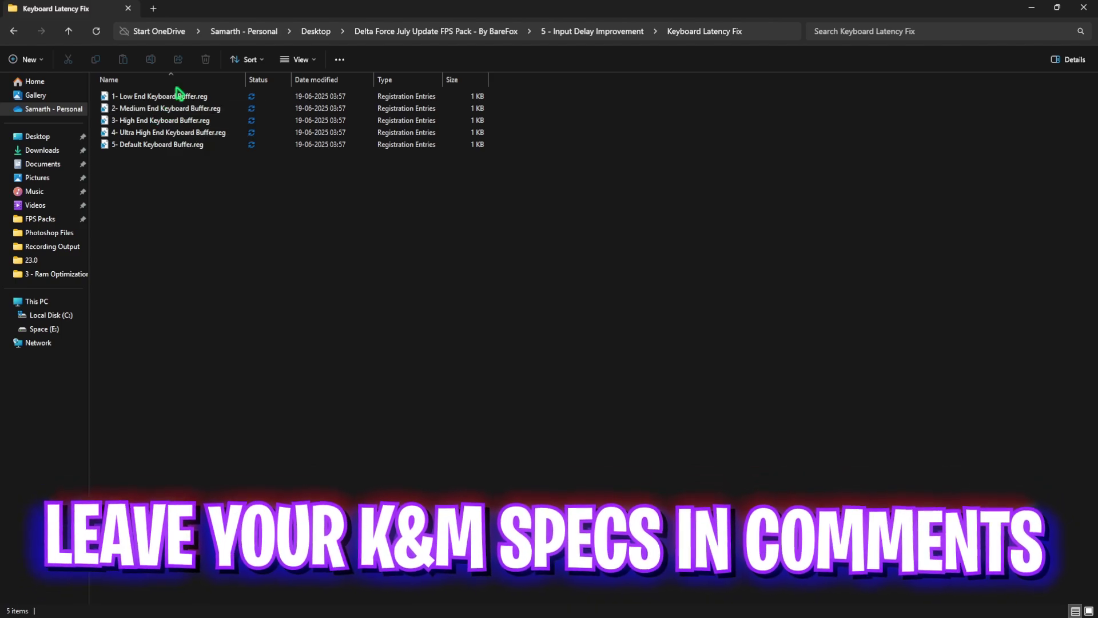
pyautogui.click(603, 32)
# Open Fix Mouse Curve.reg from the Mouse Latency Registries folder in Notepad, examine its mouse sensitivity and curve entries, and close it.
pyautogui.doubleClick(179, 111)
pyautogui.click(168, 98)
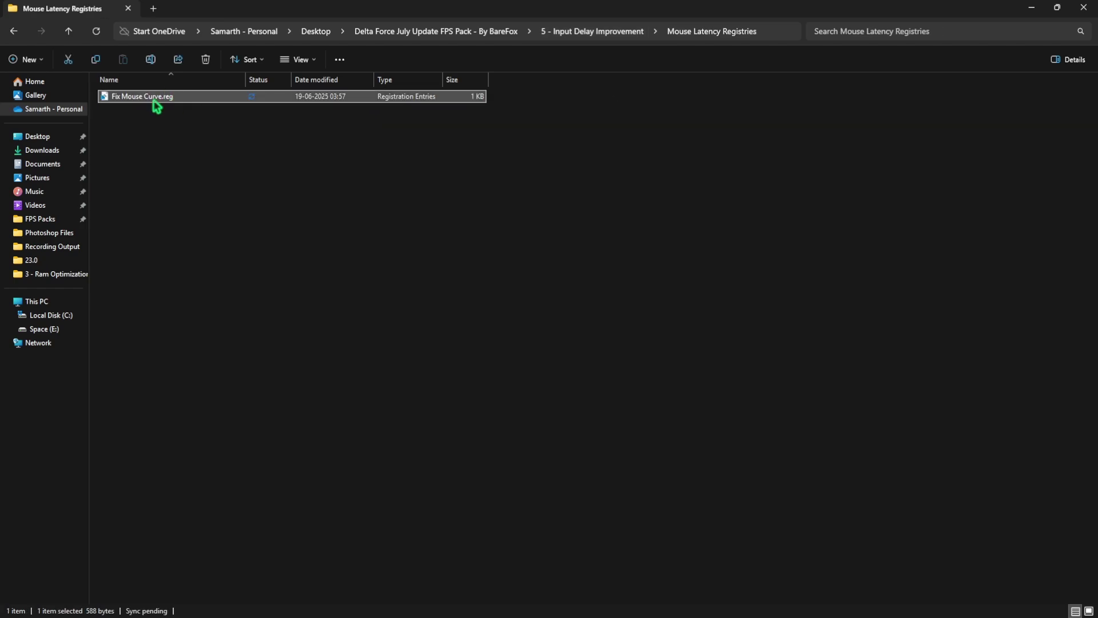
pyautogui.rightClick(155, 104)
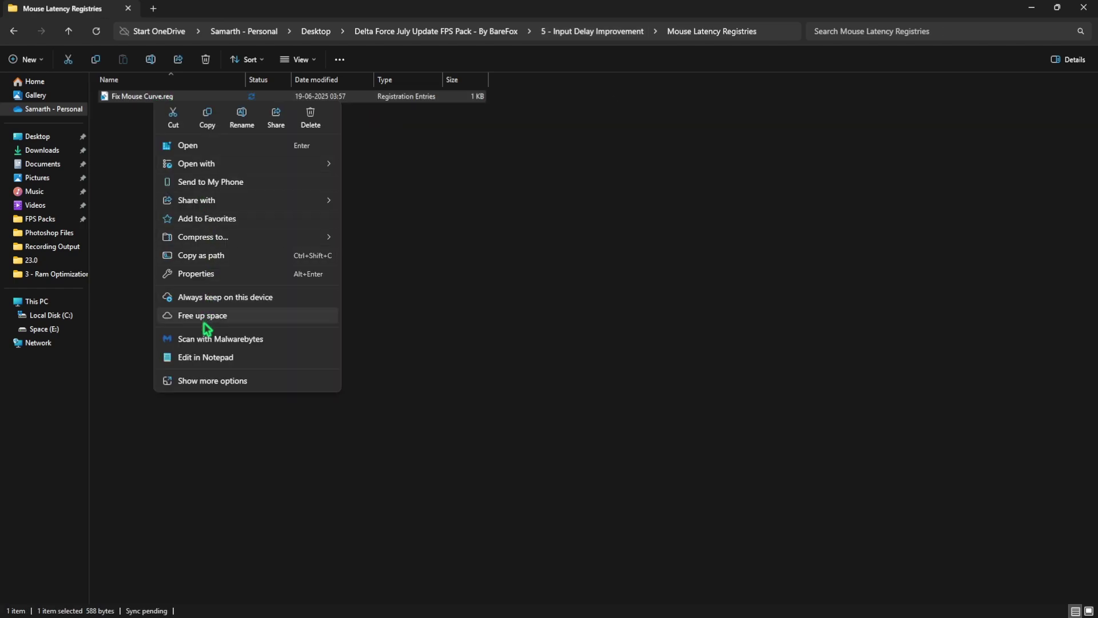
pyautogui.click(207, 358)
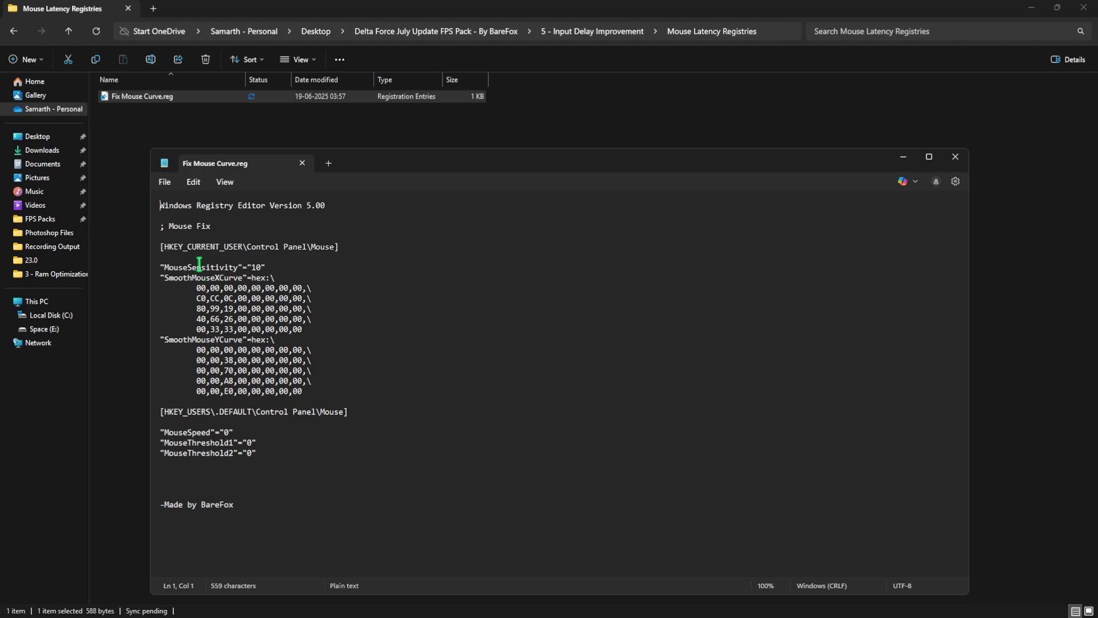
pyautogui.moveTo(165, 265); pyautogui.dragTo(238, 277)
pyautogui.click(238, 267)
pyautogui.click(239, 277)
pyautogui.click(303, 163)
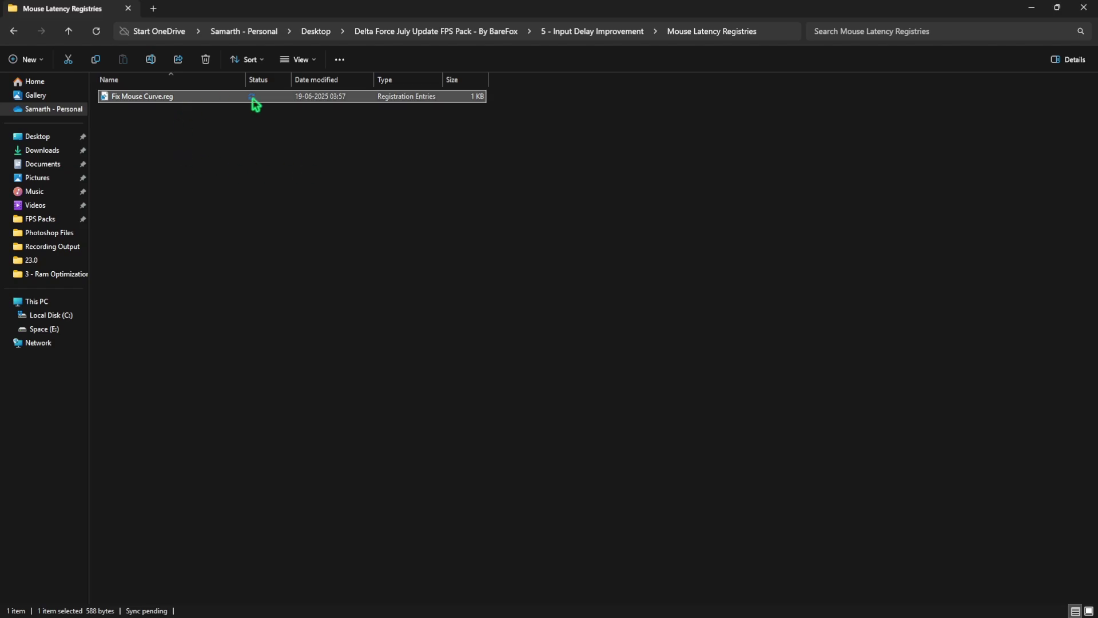
# Go to the 6 - Unwanted Services folder and look over the registry files for disabling Bluetooth, maps, printer, transparency and Xbox services.
pyautogui.hotkey('alt', 'Up')
pyautogui.doubleClick(156, 158)
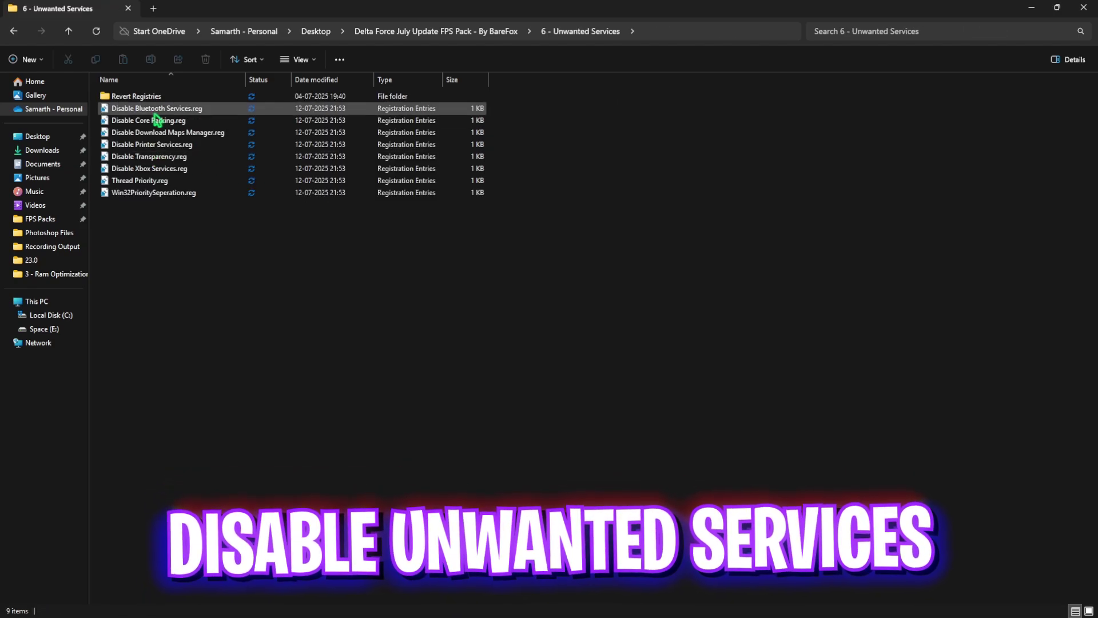
pyautogui.moveTo(149, 232); pyautogui.dragTo(171, 109)
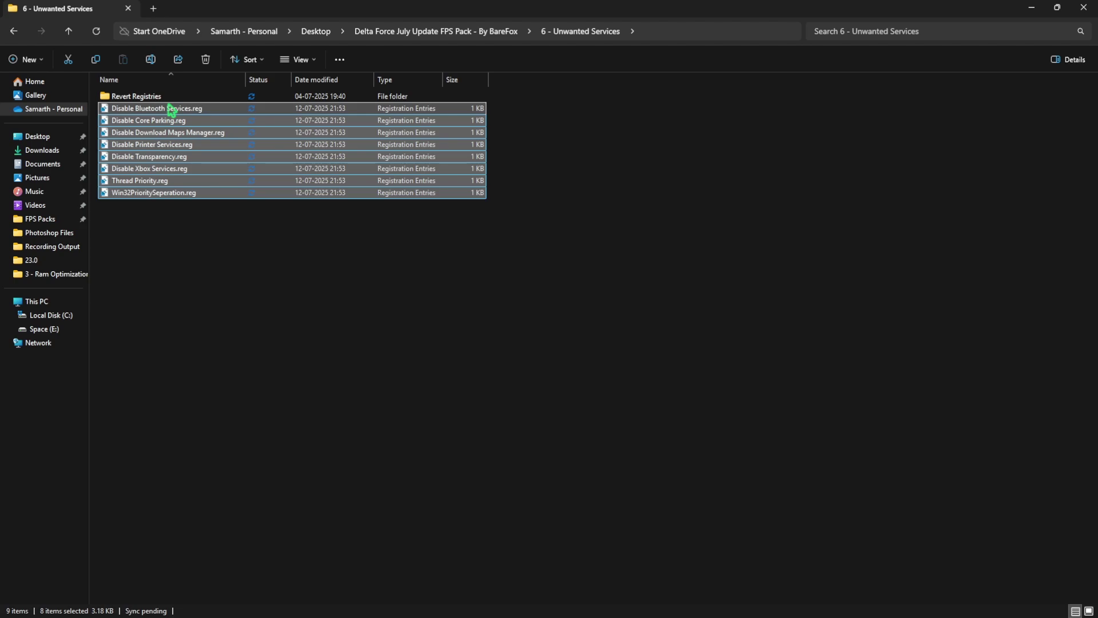
pyautogui.click(165, 267)
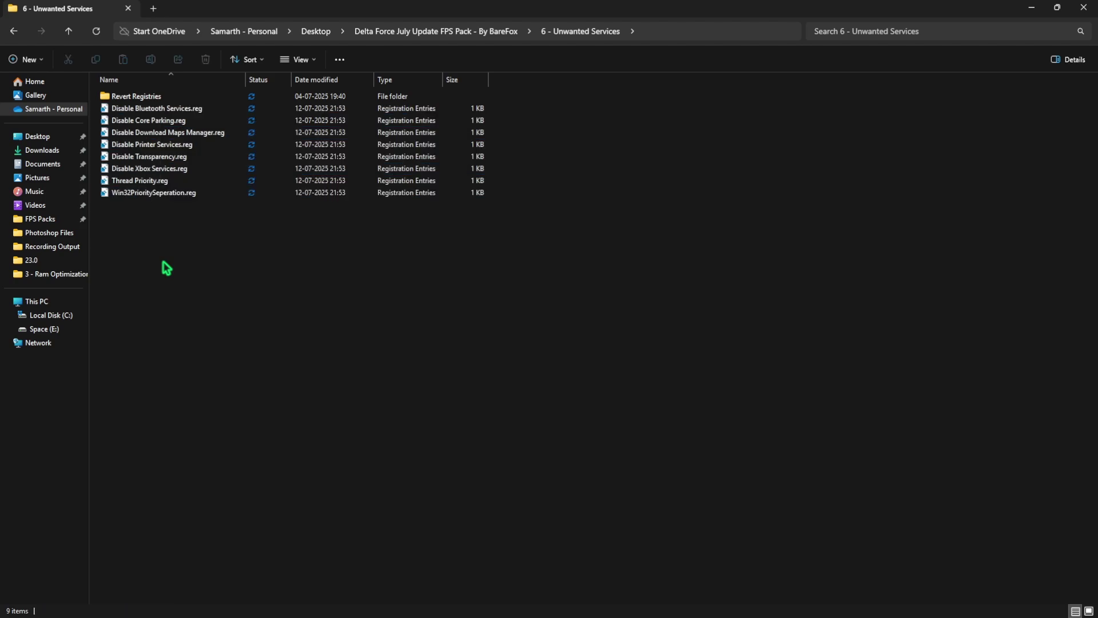
pyautogui.click(174, 113)
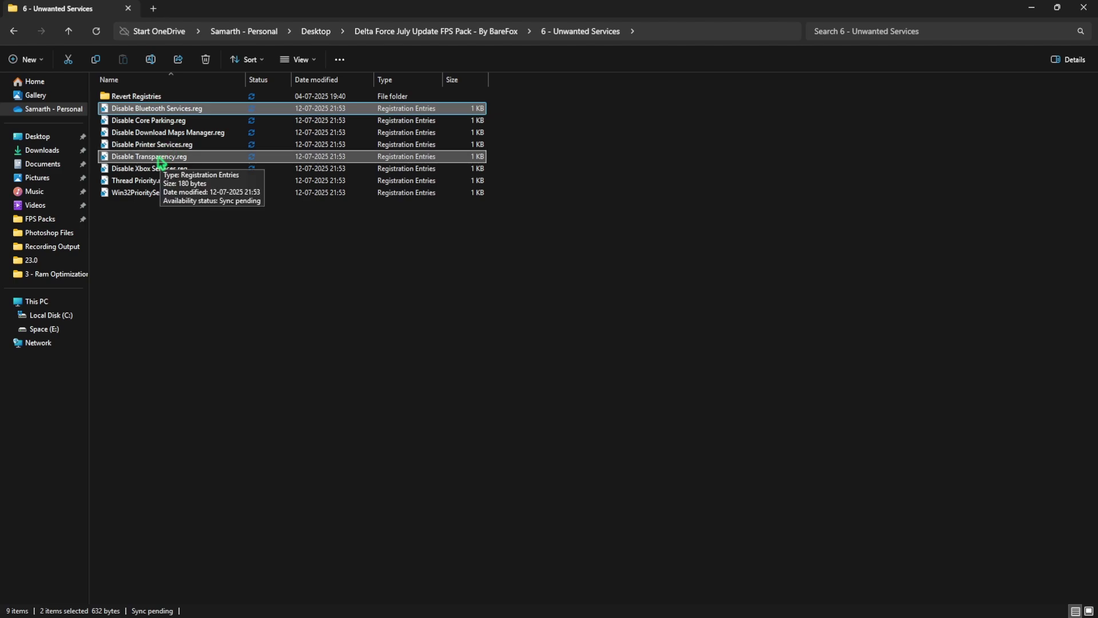
pyautogui.keyDown('ctrl'); pyautogui.click(192, 135); pyautogui.keyUp('ctrl')
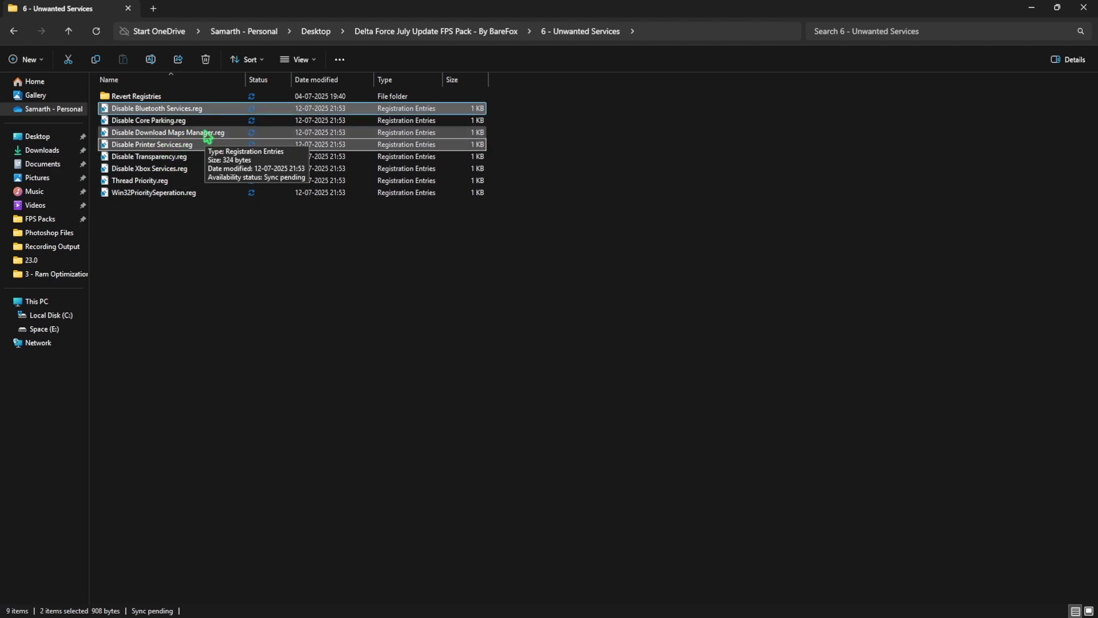
# Look at the registry files in the Revert Registries folder and return to the main FPS pack folder.
pyautogui.doubleClick(143, 97)
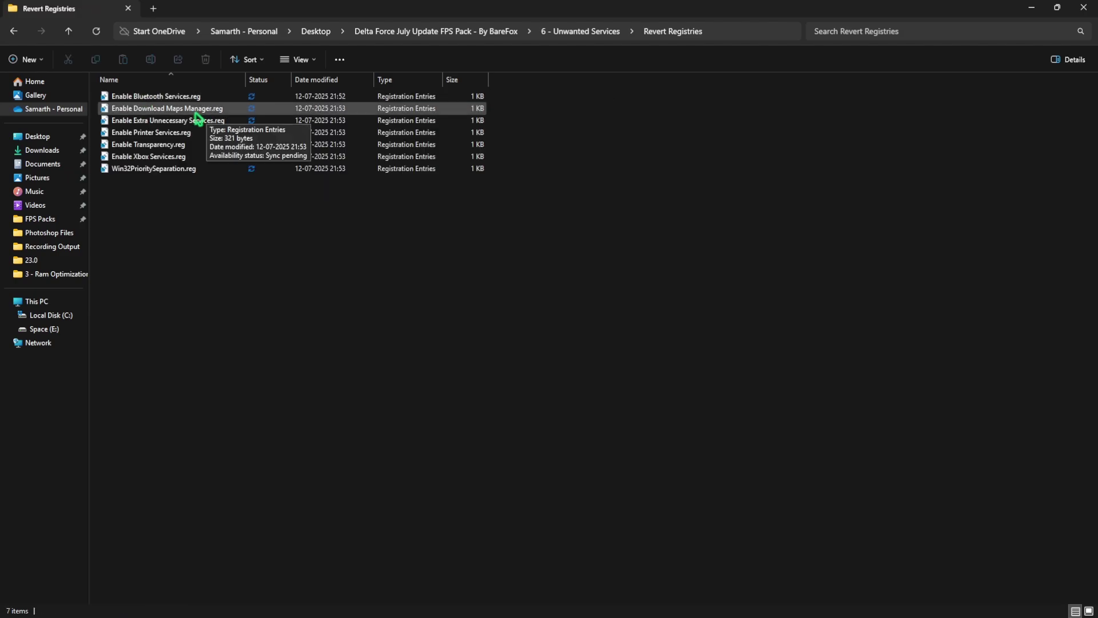
pyautogui.hotkey('alt', 'Left')
pyautogui.hotkey('alt', 'Left')
# Run Clean Temporary Files.bat from the 7 - Programs folder as administrator and delete all temporary files.
pyautogui.doubleClick(141, 168)
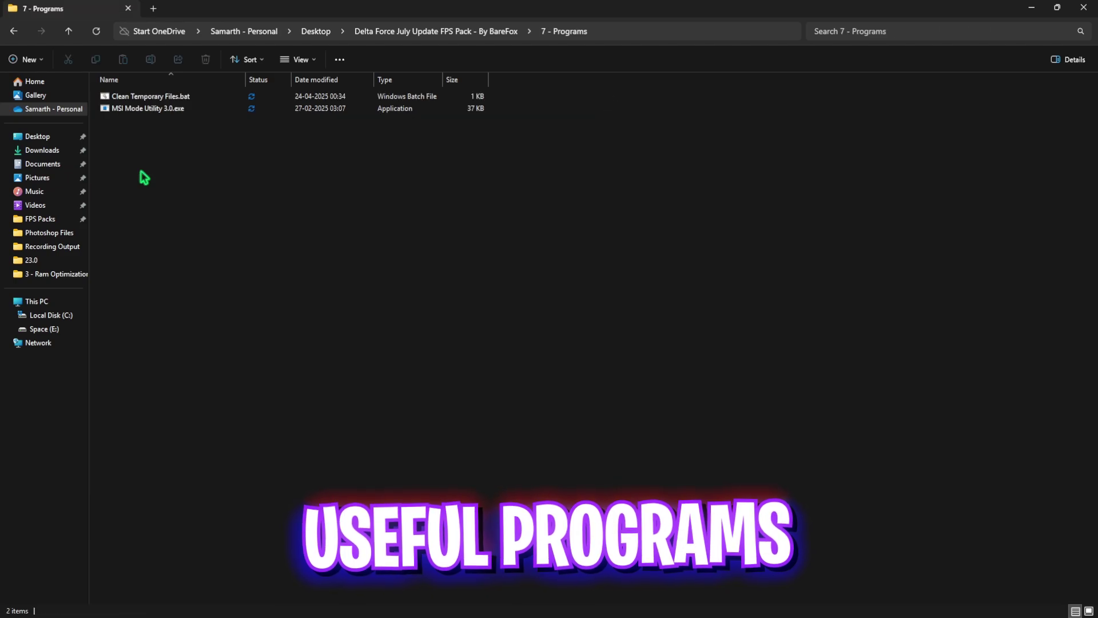
pyautogui.rightClick(181, 103)
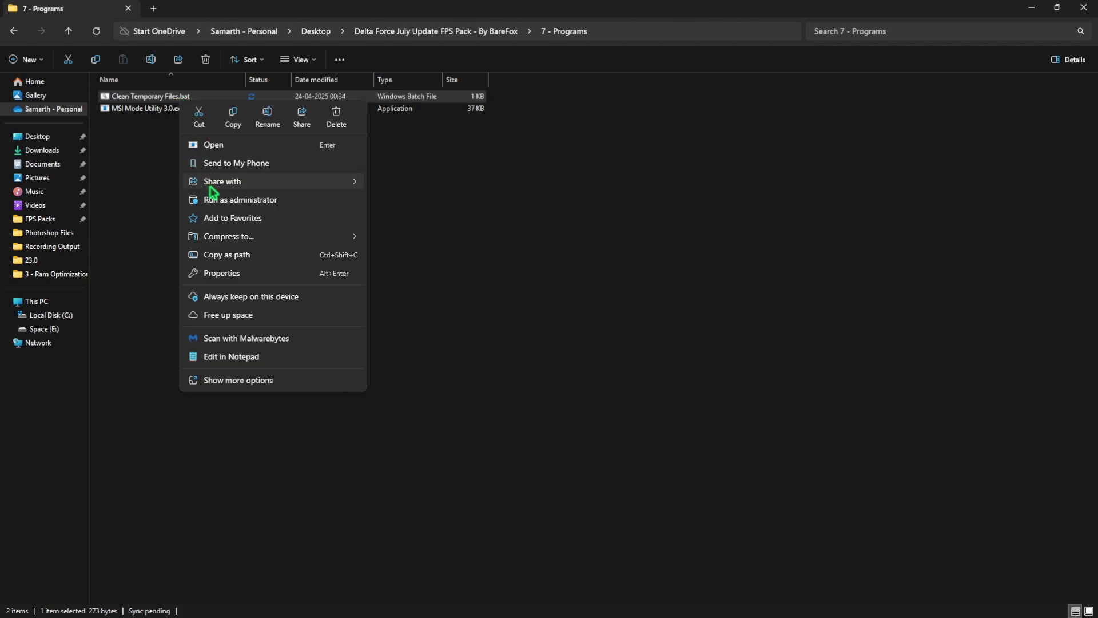
pyautogui.click(217, 206)
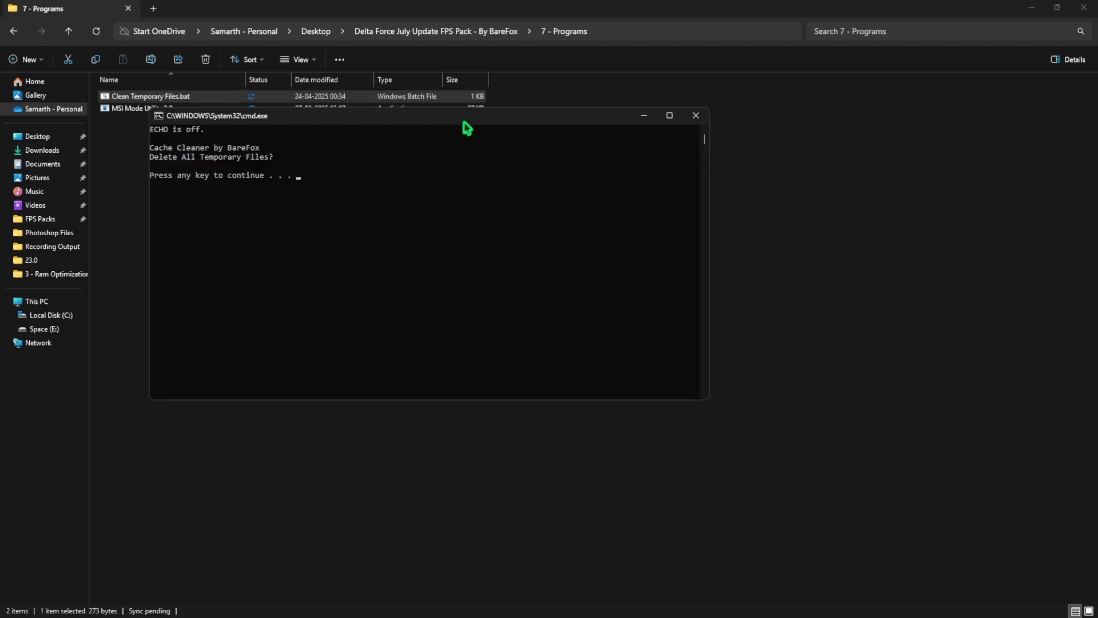
pyautogui.press('Return')
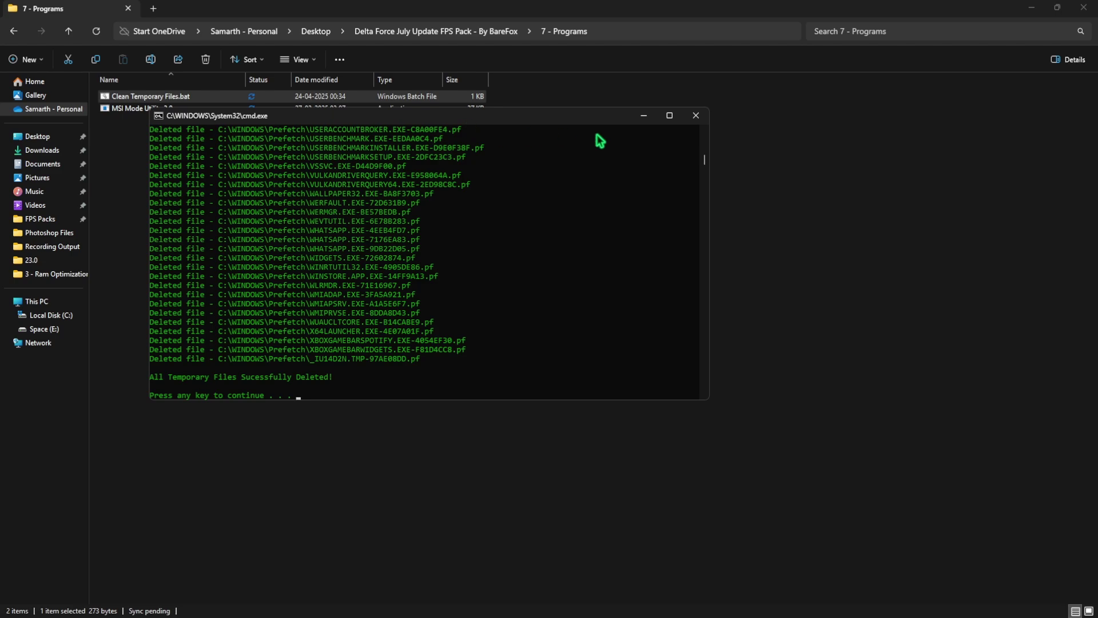
pyautogui.click(701, 118)
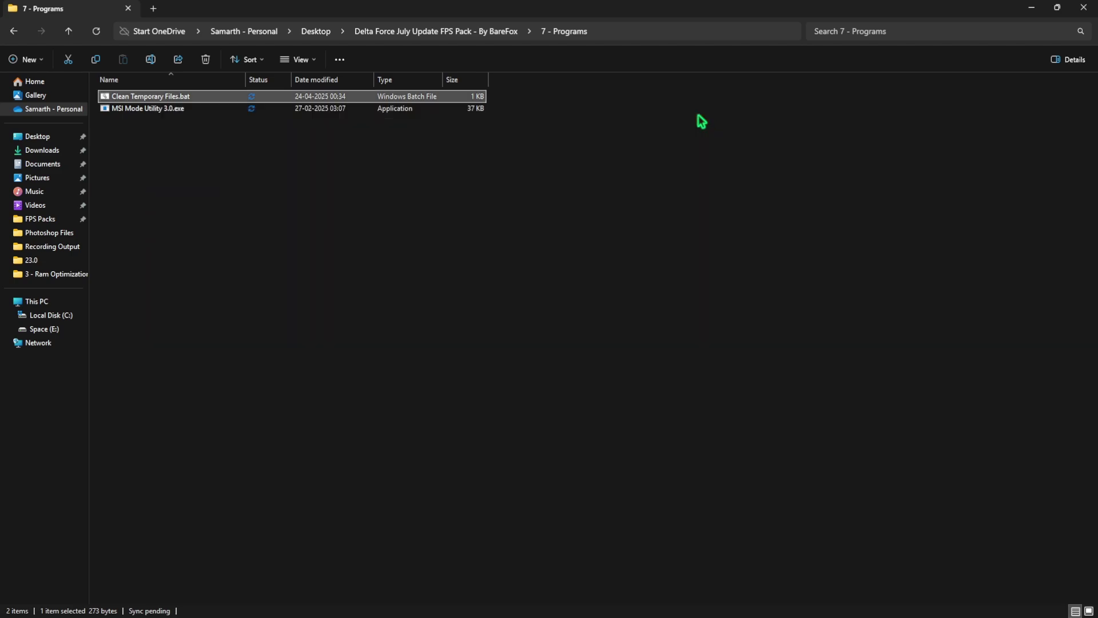
# Run MSI Mode Utility 3.0.exe as administrator and set the AMD Radeon RX 6600 XT's interrupt priority to High.
pyautogui.rightClick(152, 111)
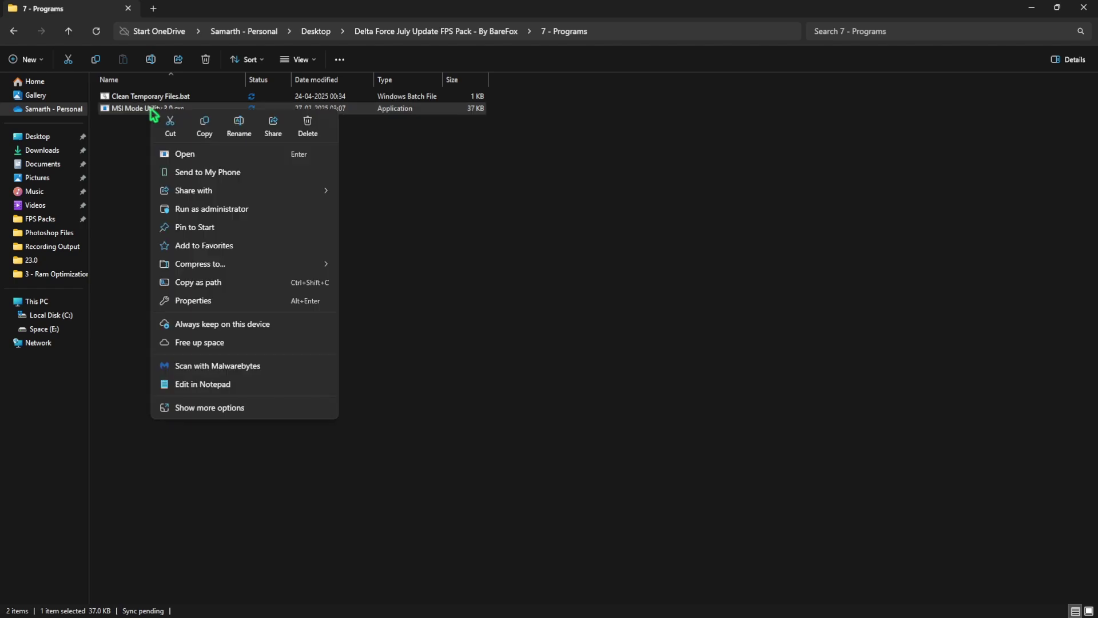
pyautogui.click(218, 208)
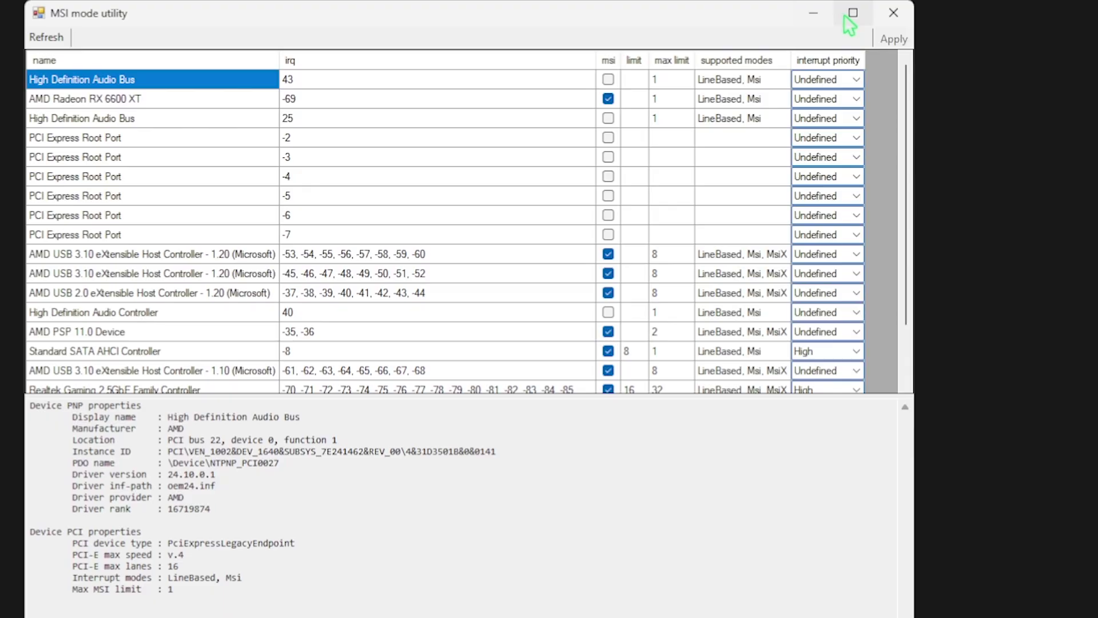
pyautogui.click(238, 101)
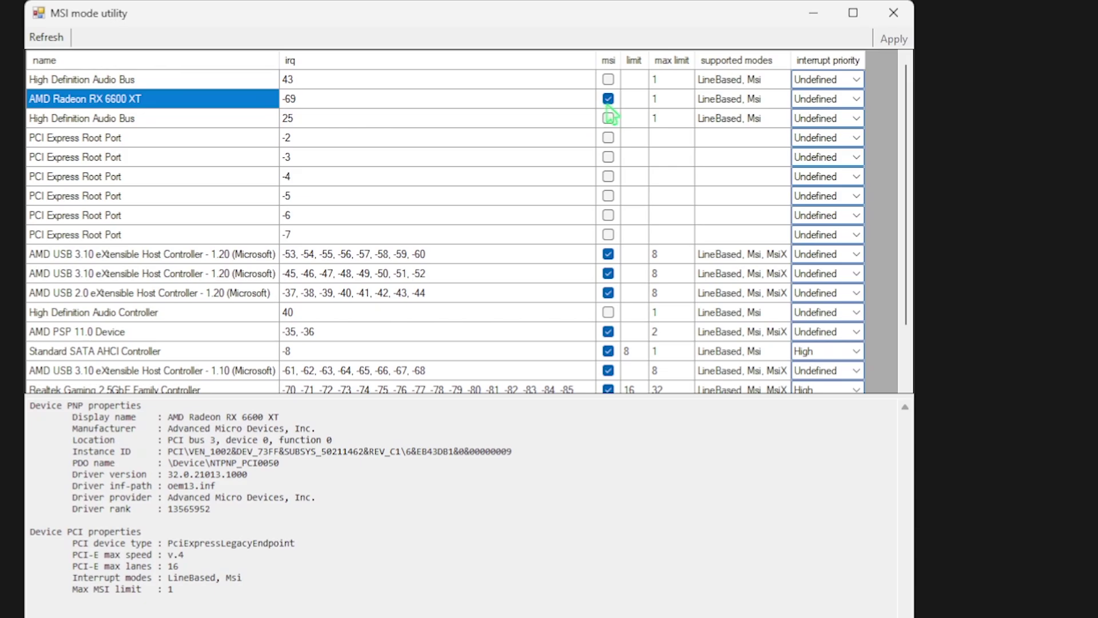
pyautogui.click(842, 103)
pyautogui.click(841, 148)
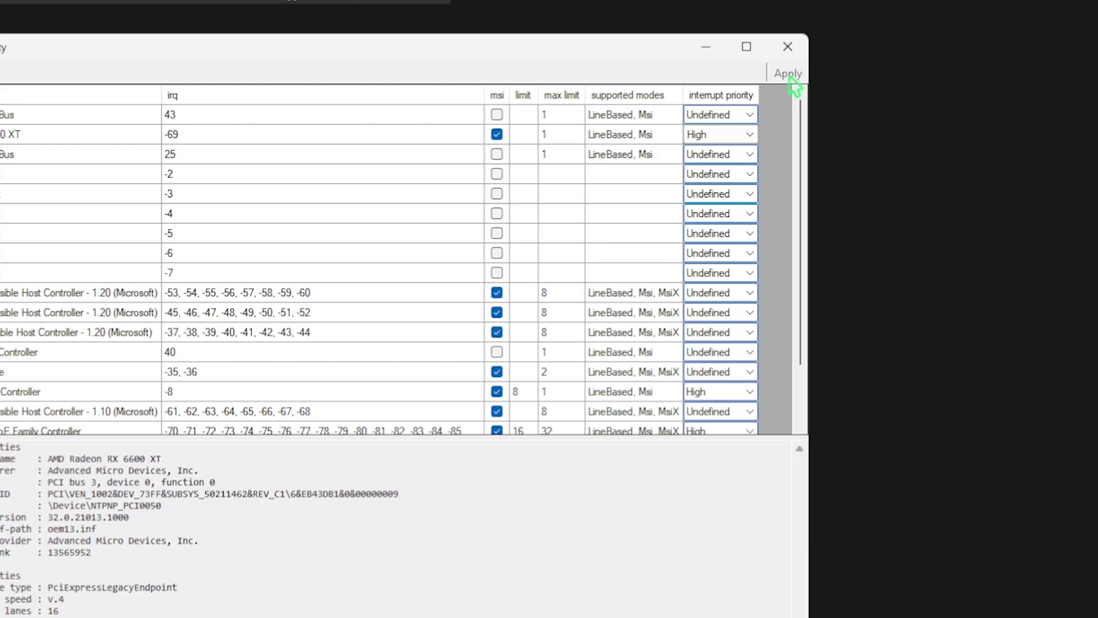
pyautogui.click(788, 46)
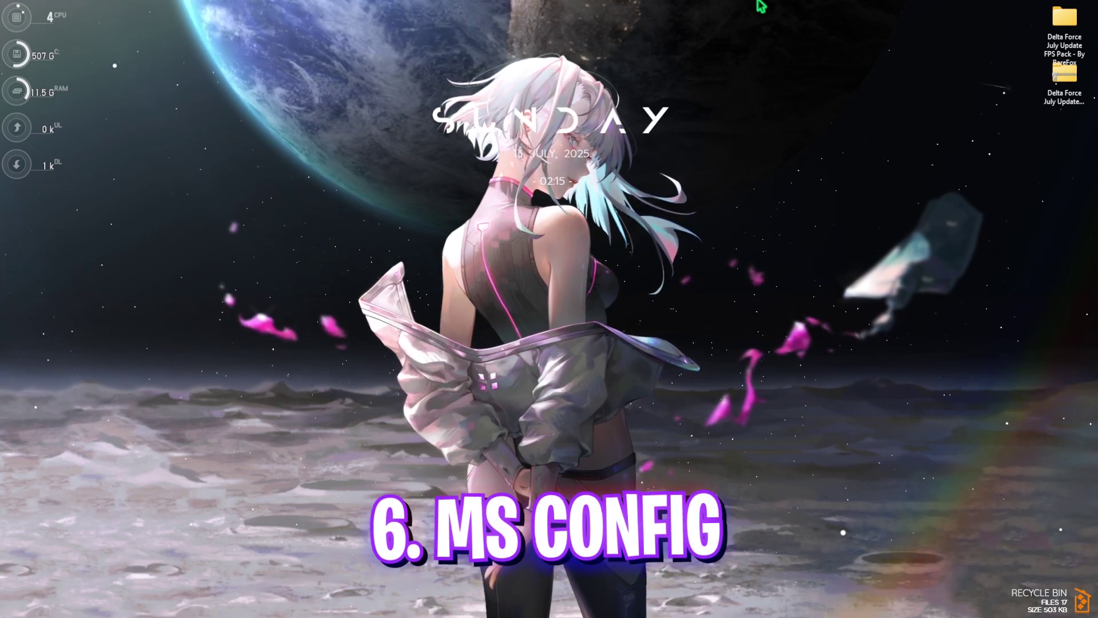
# Open System Configuration with msconfig, set the number of boot processors to 16, and enable No GUI boot.
pyautogui.press('super+r')
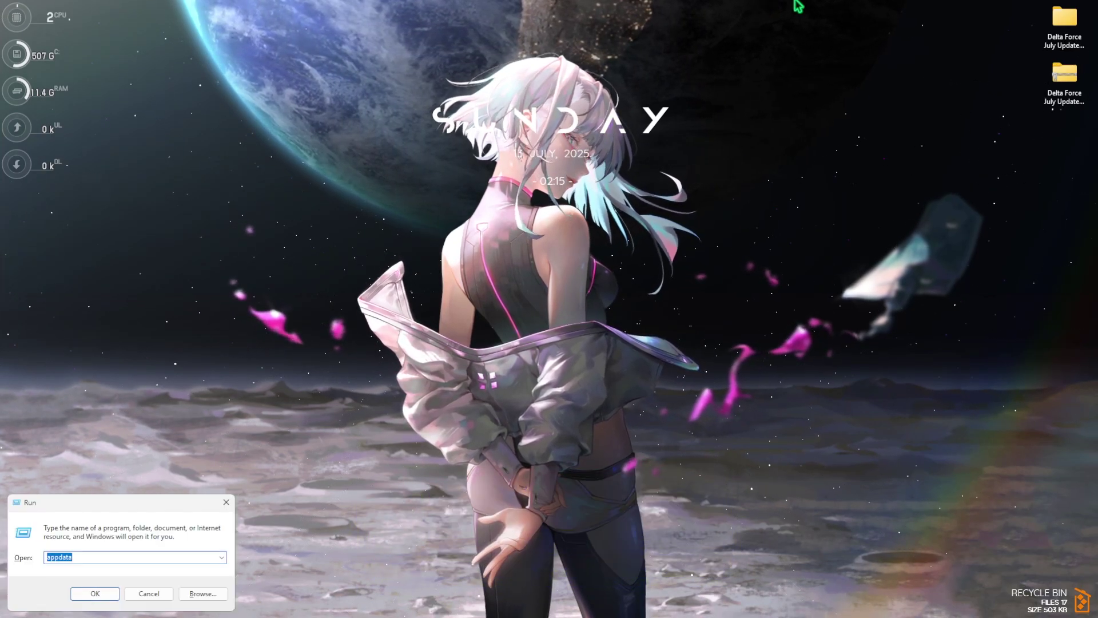
pyautogui.write('msconfig')
pyautogui.press('Return')
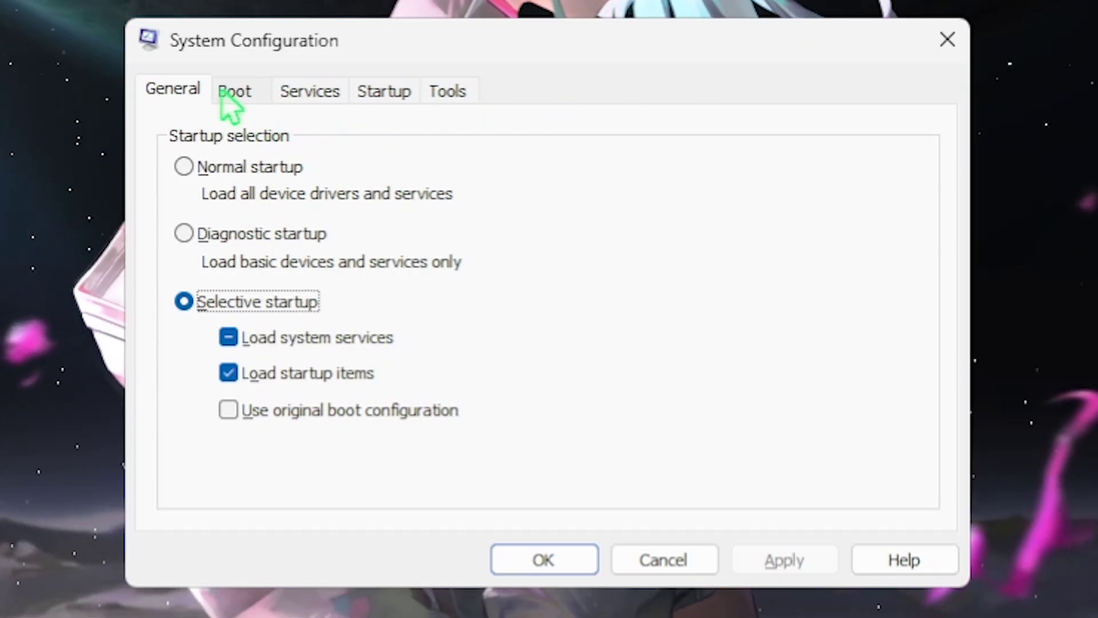
pyautogui.click(427, 225)
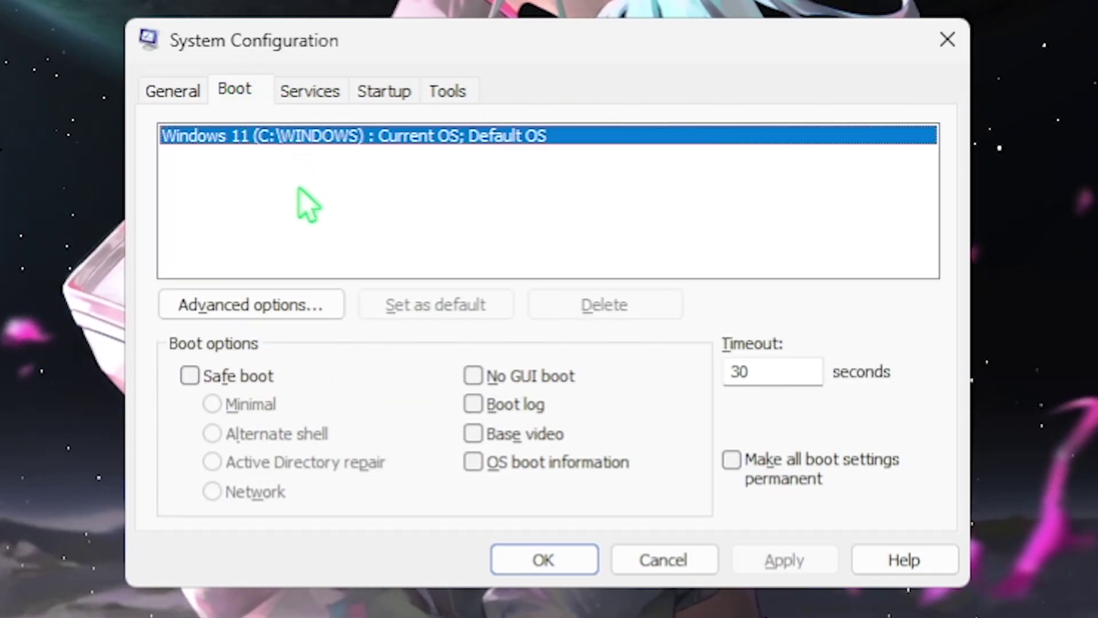
pyautogui.click(277, 311)
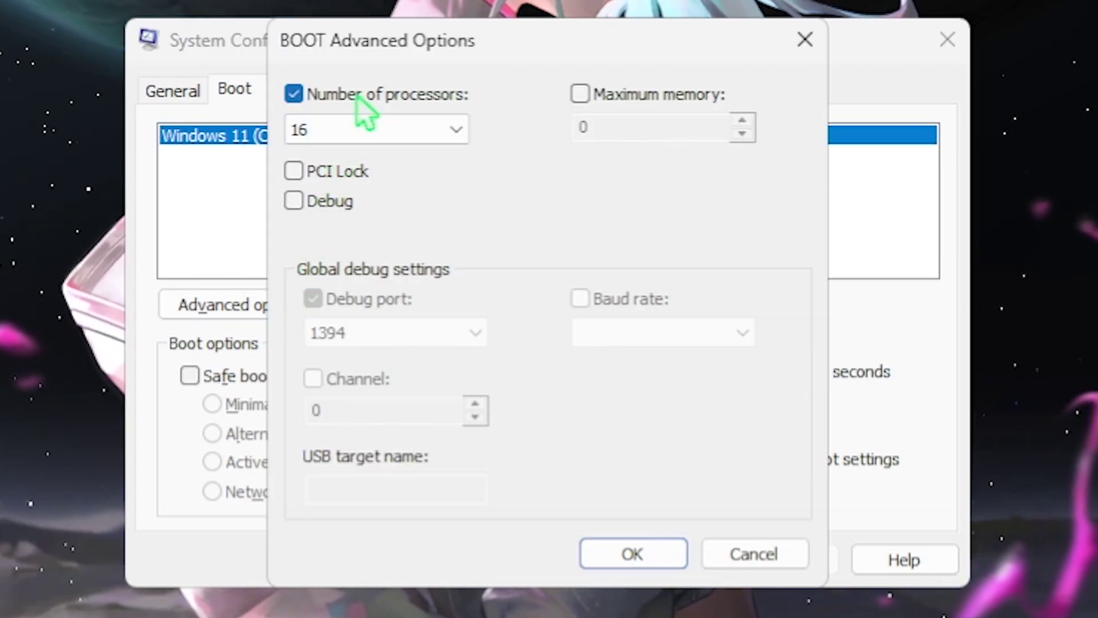
pyautogui.click(372, 130)
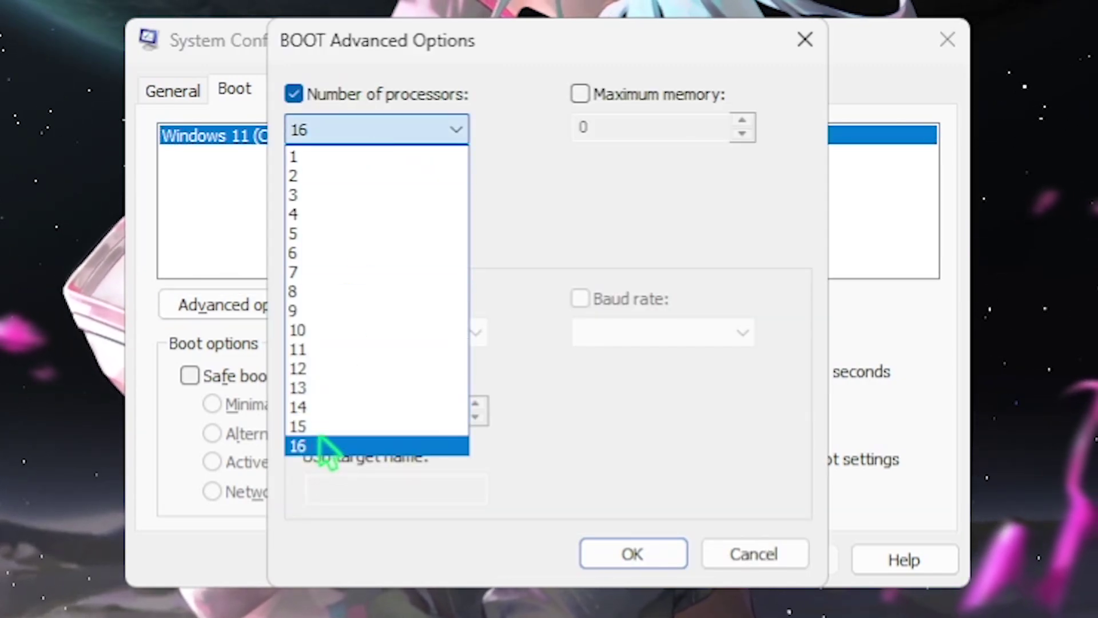
pyautogui.click(329, 446)
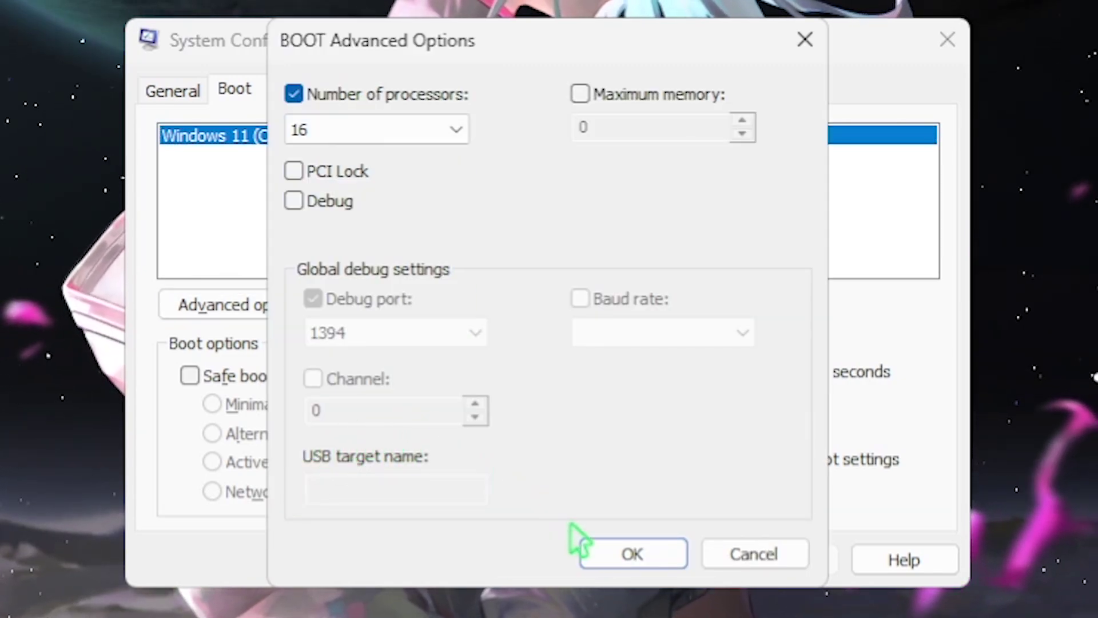
pyautogui.click(598, 551)
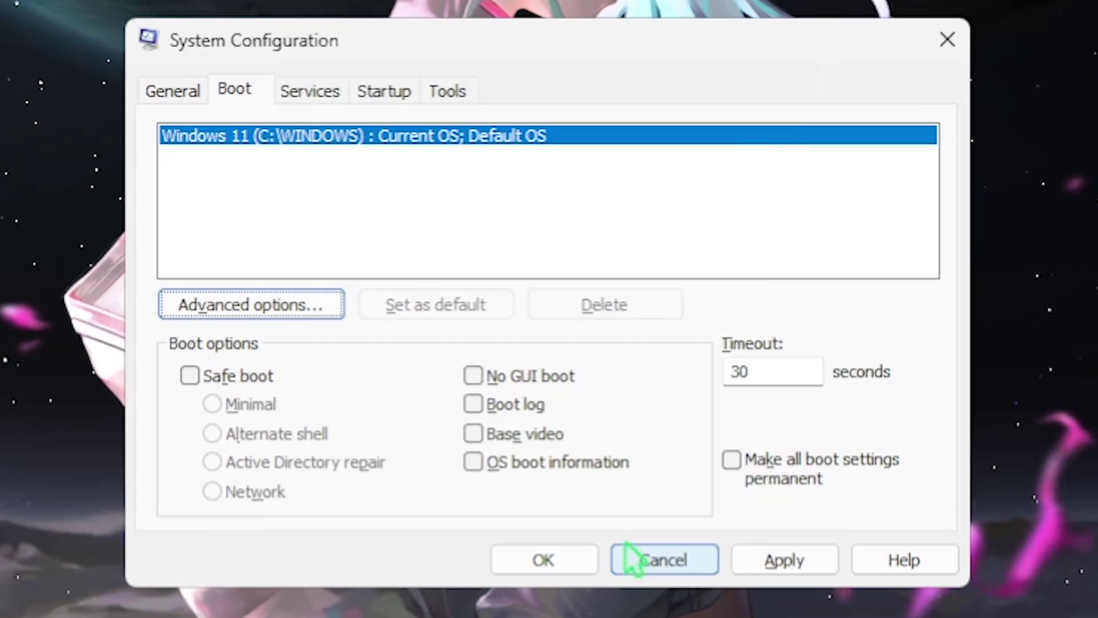
pyautogui.click(536, 377)
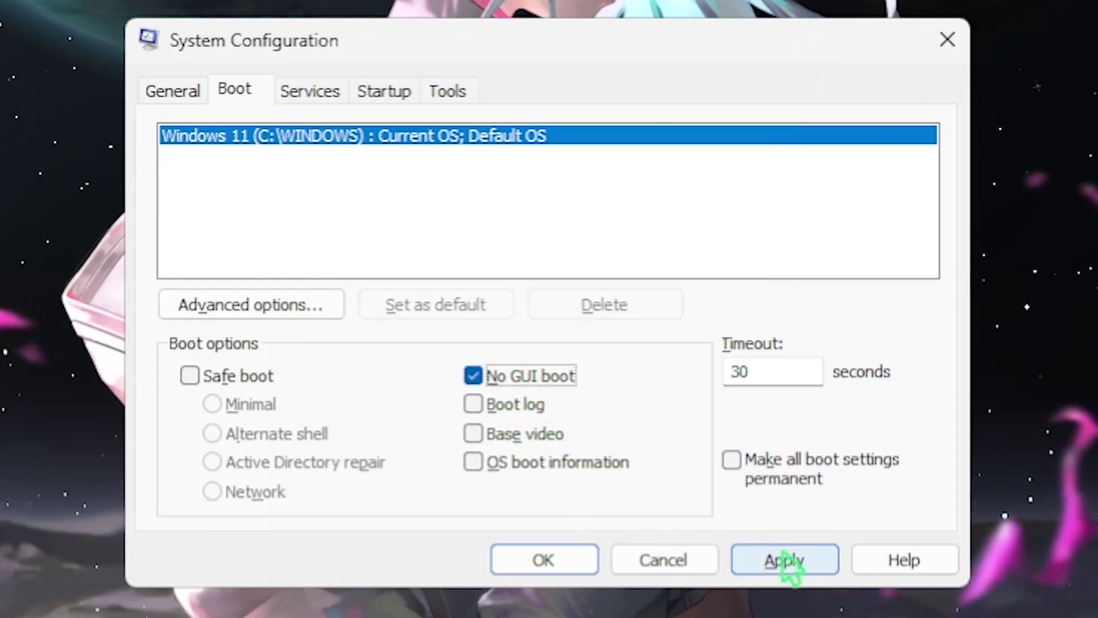
# Hide all Microsoft services in System Configuration, review the remaining services, and apply the settings.
pyautogui.click(310, 91)
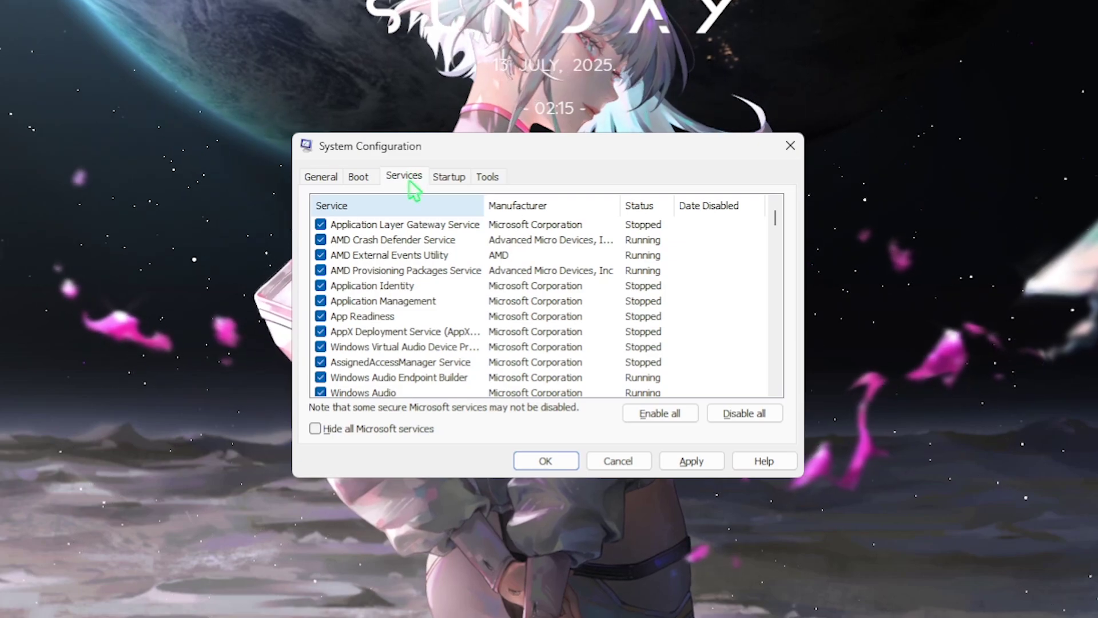
pyautogui.click(317, 428)
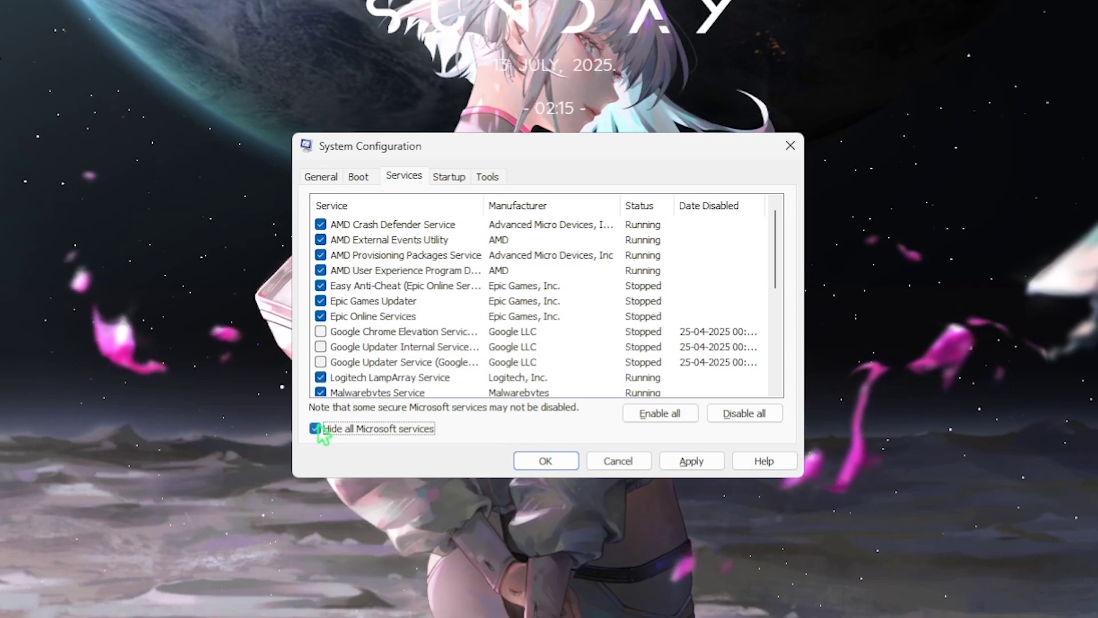
pyautogui.scroll(-2, 455, 326)
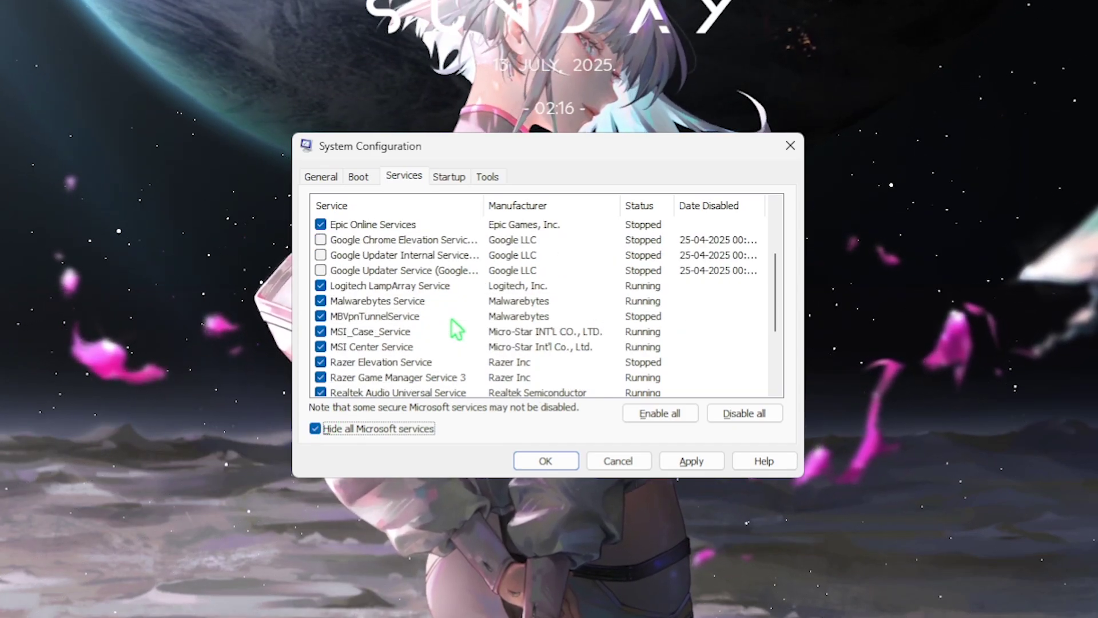
pyautogui.scroll(-3, 452, 320)
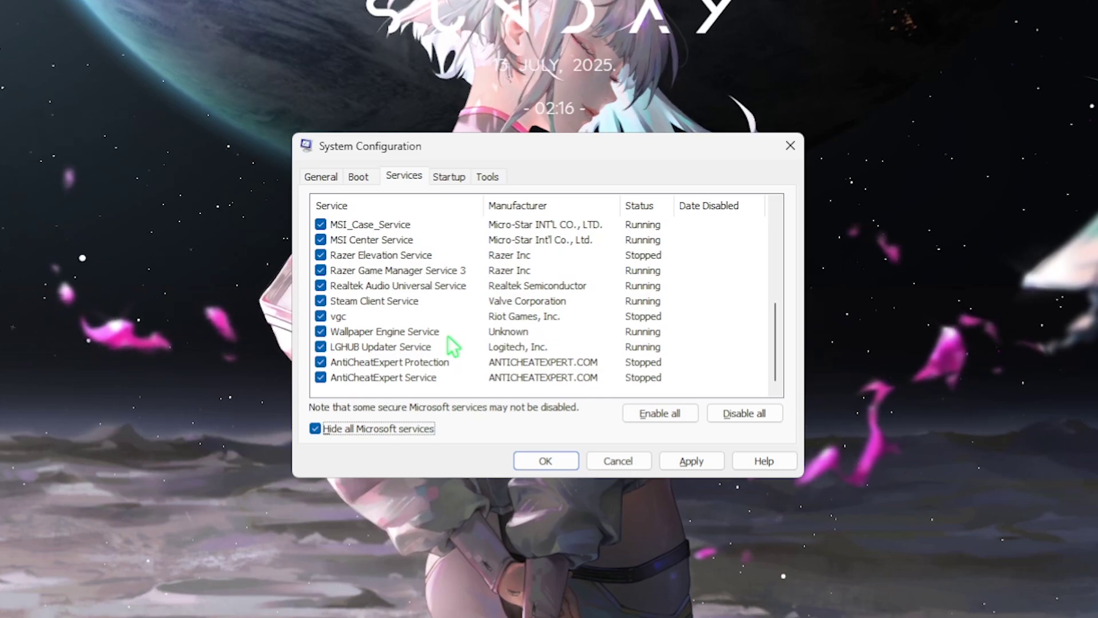
pyautogui.click(689, 459)
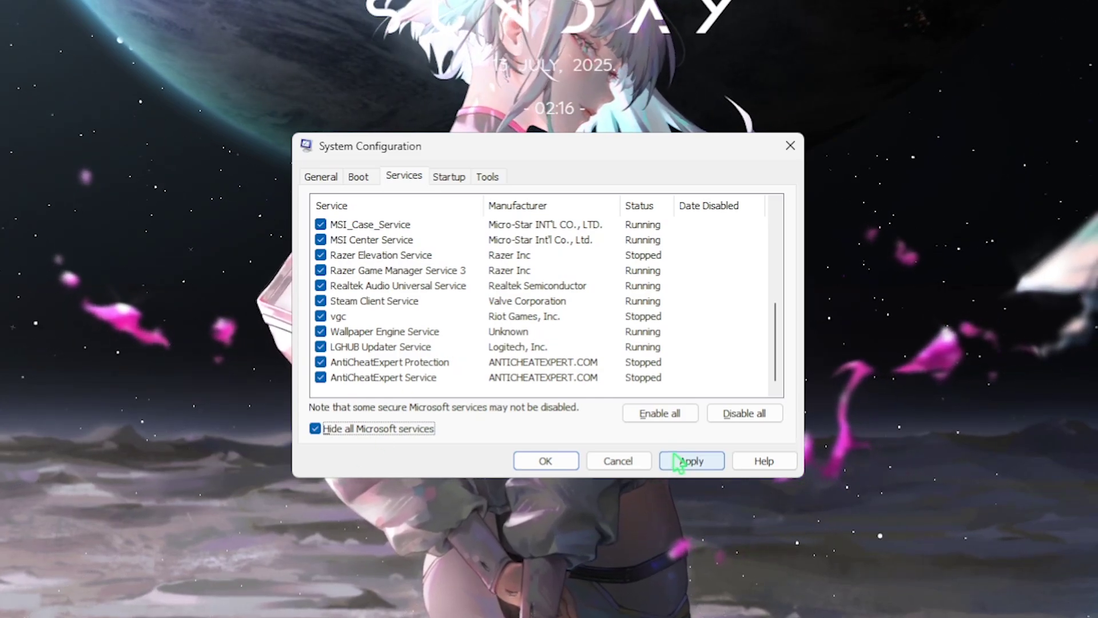
# Close System Configuration, open the Windows Performance Options, and review the custom visual effects selection.
pyautogui.click(790, 145)
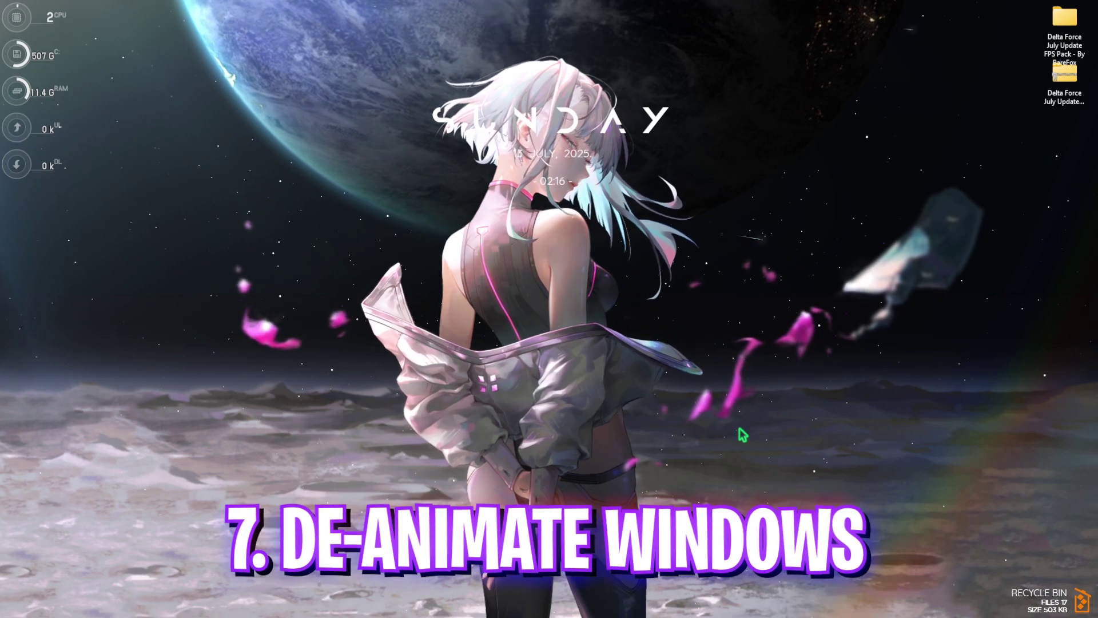
pyautogui.press('super')
pyautogui.write('adj')
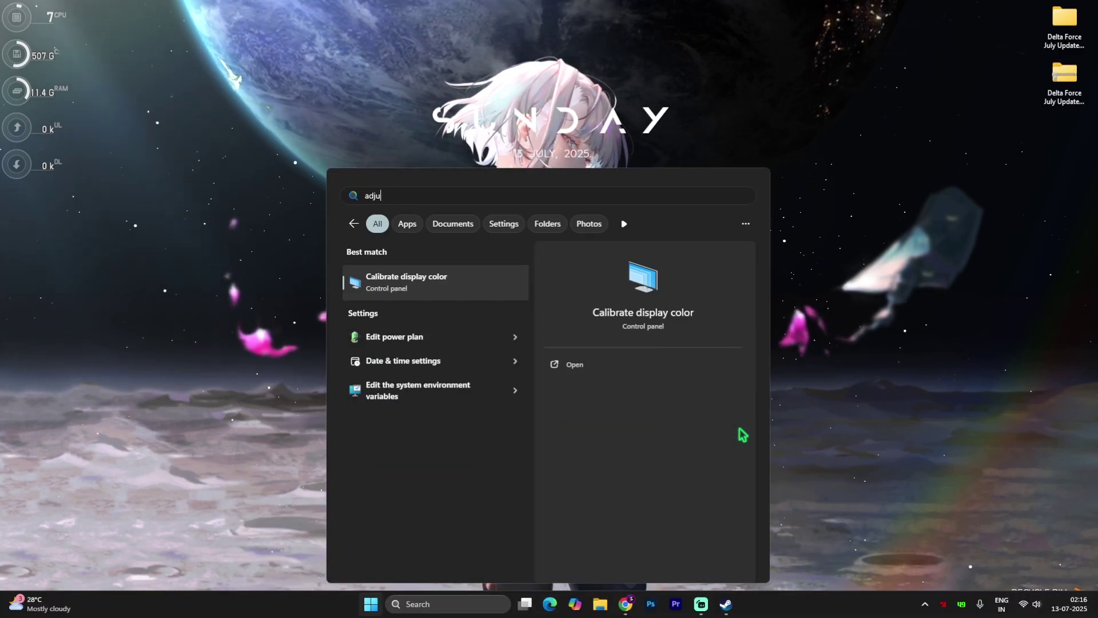
pyautogui.write('u')
pyautogui.press('Return')
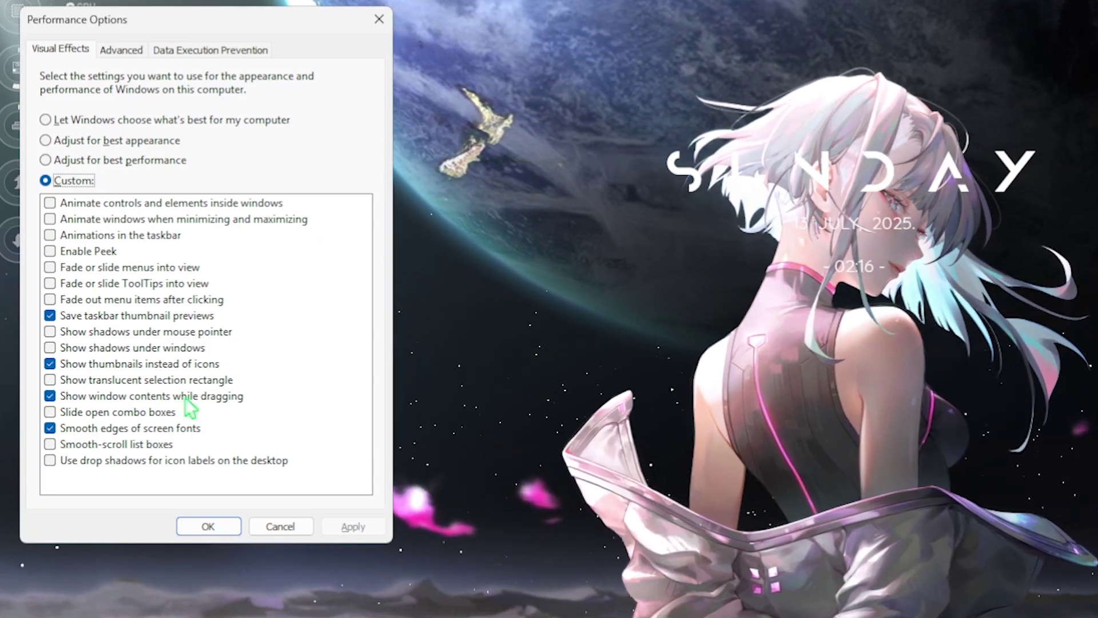
pyautogui.click(379, 18)
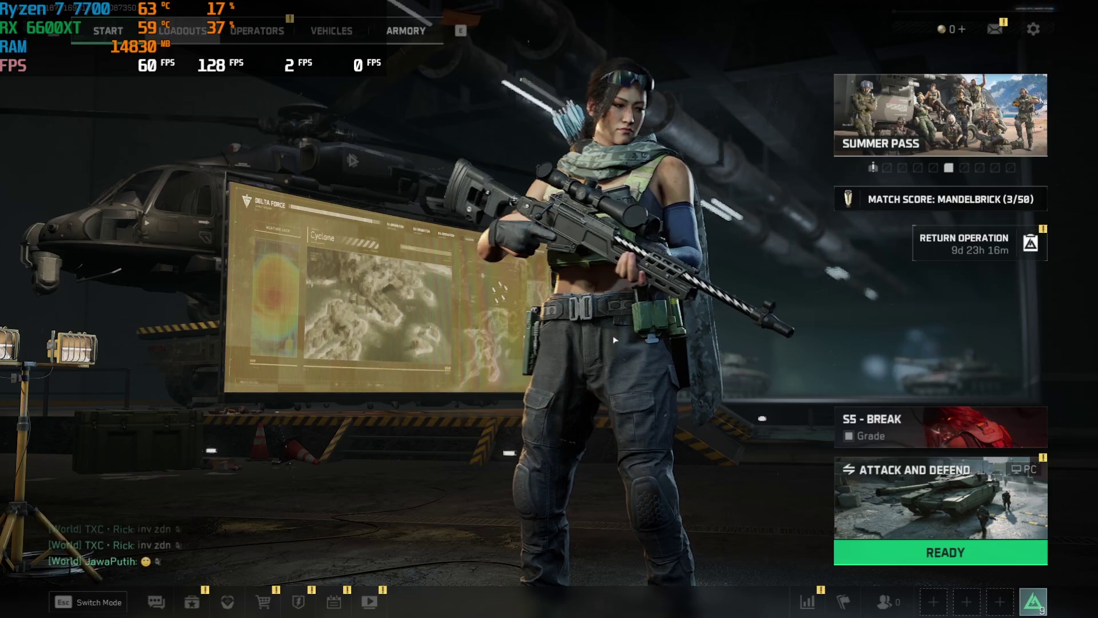
# In Delta Force's graphics settings, set the Display Adapter to AMD Radeon RX 6600 XT and check the In-Match Frame Rate Cap options.
pyautogui.click(1033, 28)
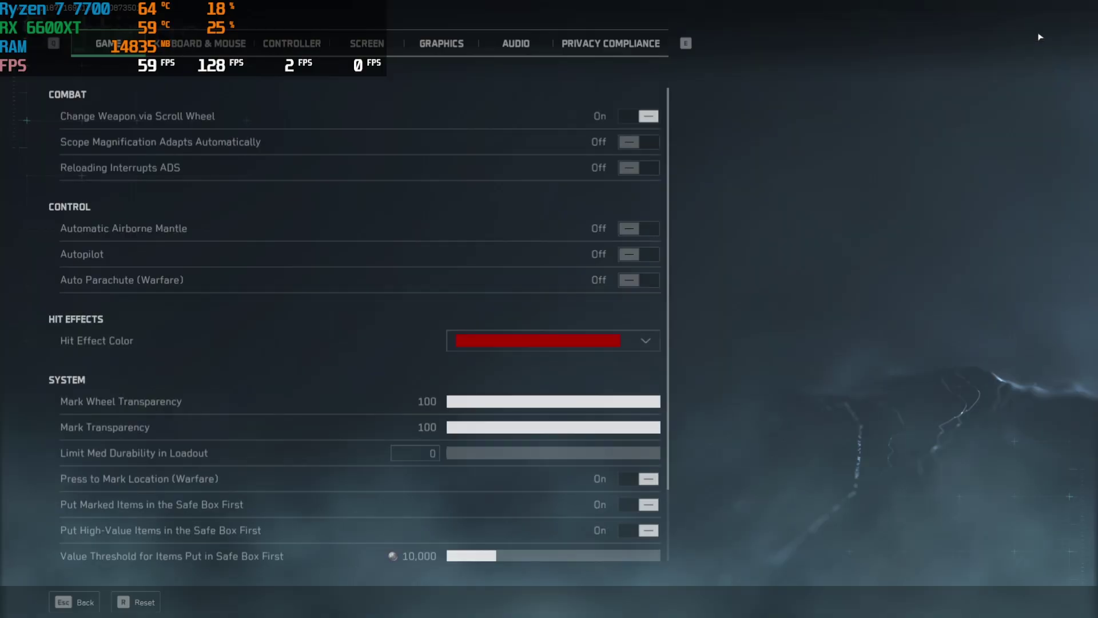
pyautogui.click(445, 54)
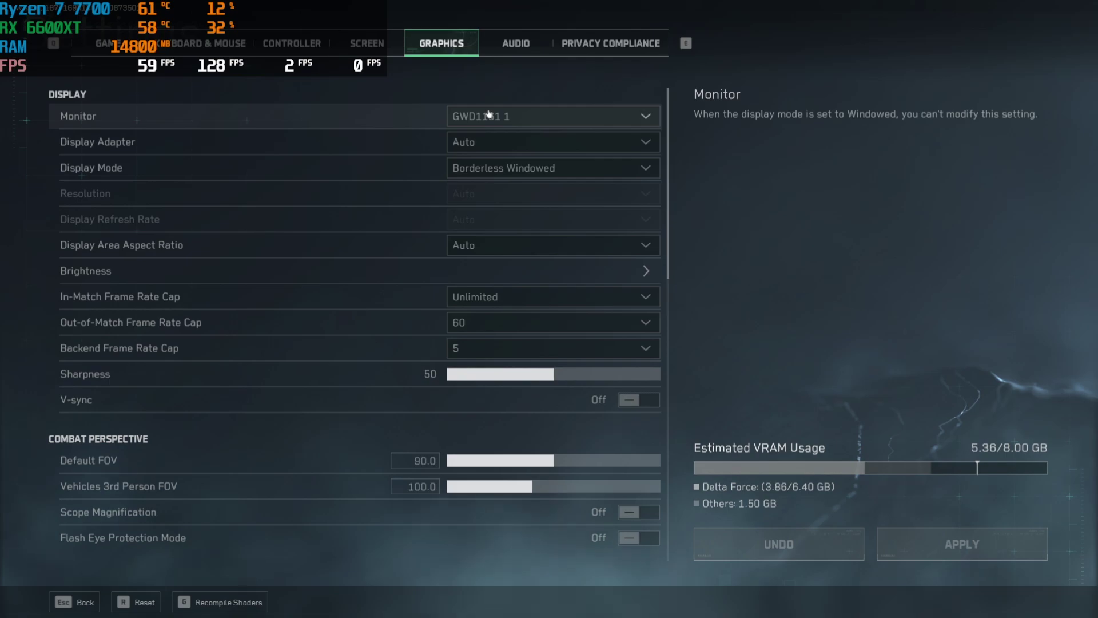
pyautogui.click(512, 117)
pyautogui.click(512, 118)
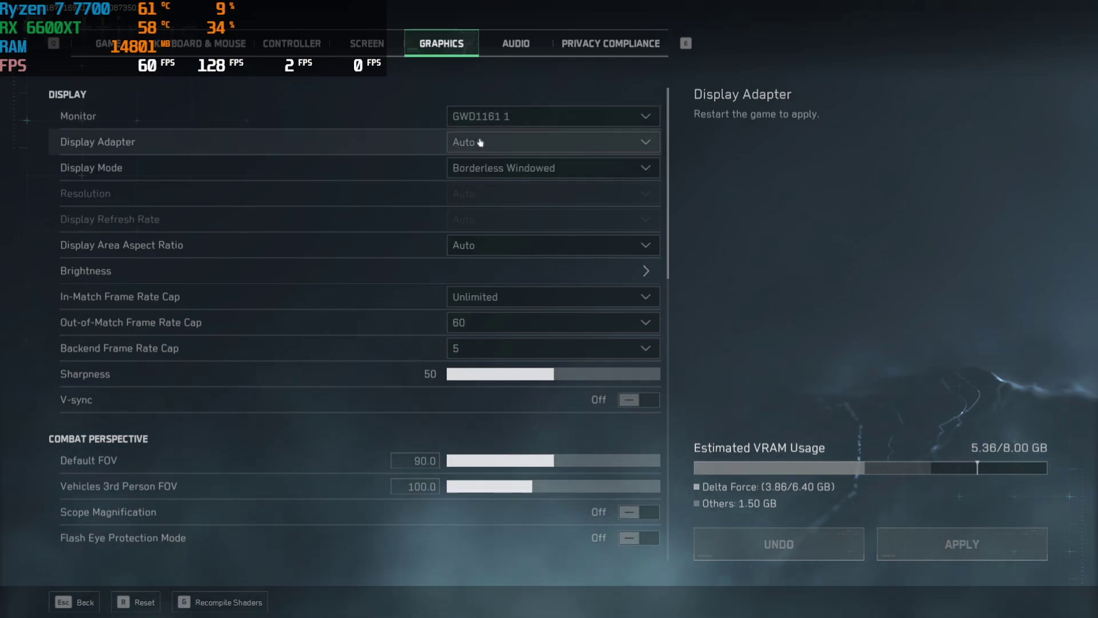
pyautogui.click(542, 144)
pyautogui.scroll(-2, 517, 191)
pyautogui.scroll(2, 521, 186)
pyautogui.click(520, 143)
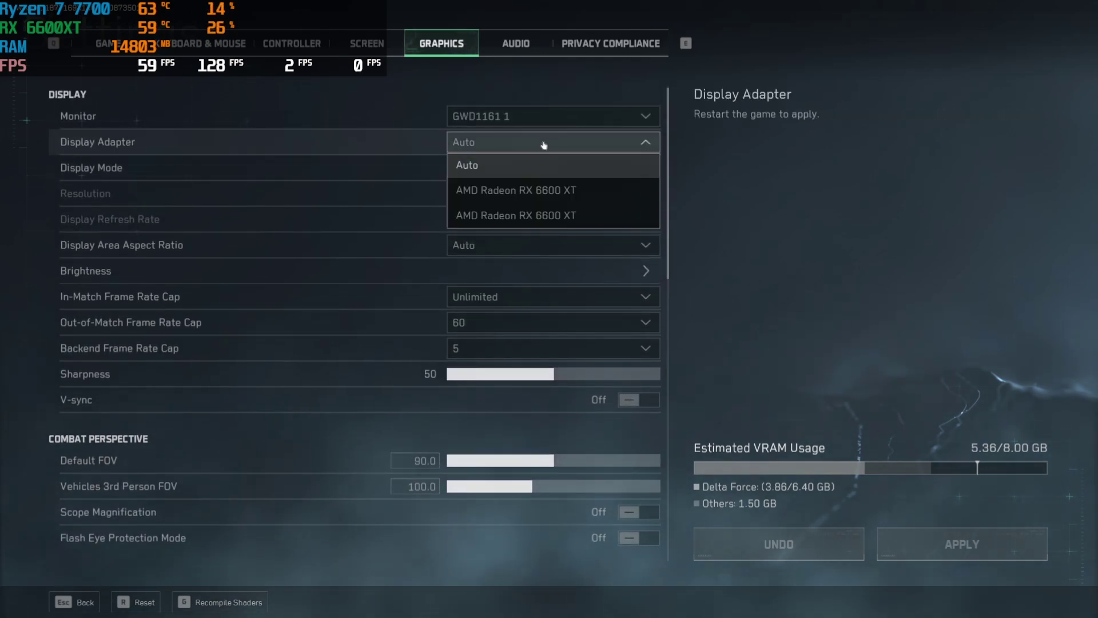
pyautogui.click(508, 192)
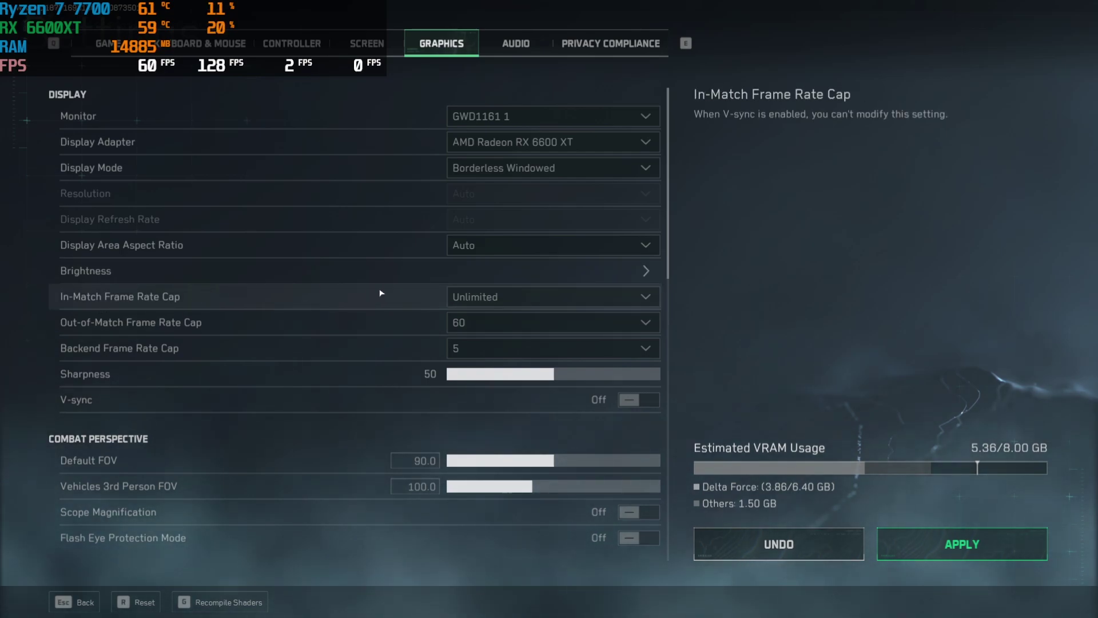
pyautogui.click(460, 295)
pyautogui.click(358, 326)
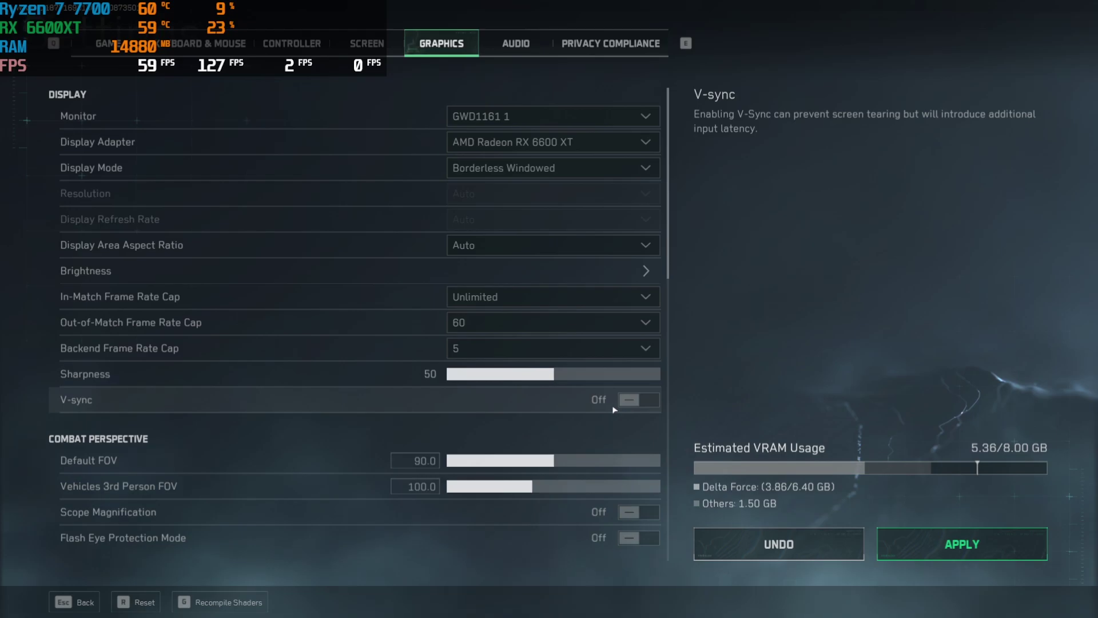
# In the basic graphics settings, choose Low for Reflections, Medium for Texture Filtering, and Off for Ambient Occlusion.
pyautogui.scroll(-5, 614, 410)
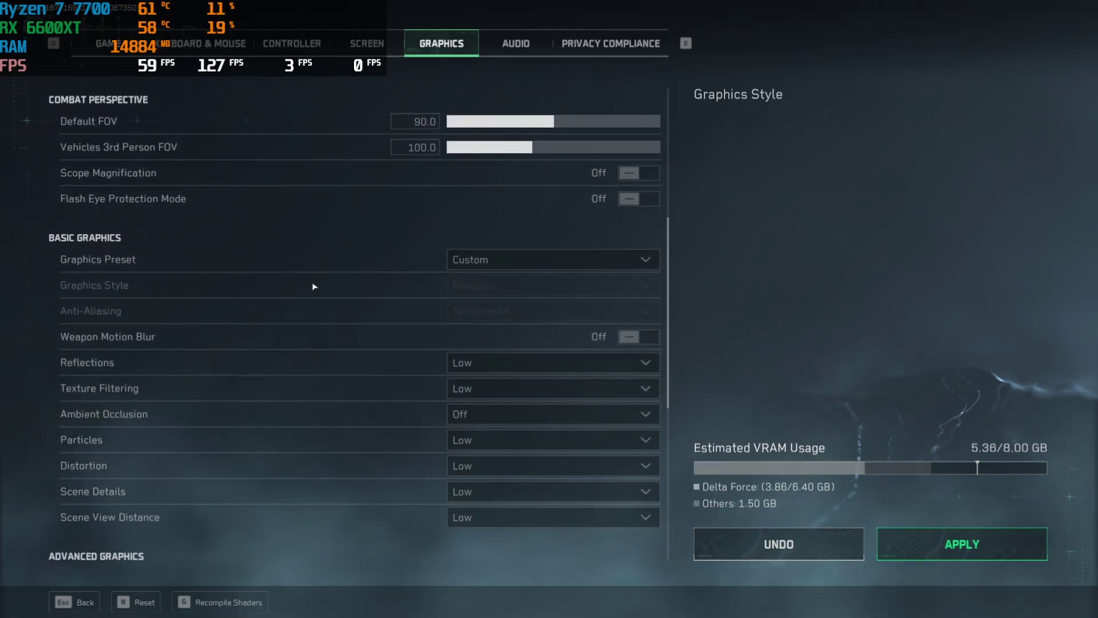
pyautogui.scroll(-1, 458, 274)
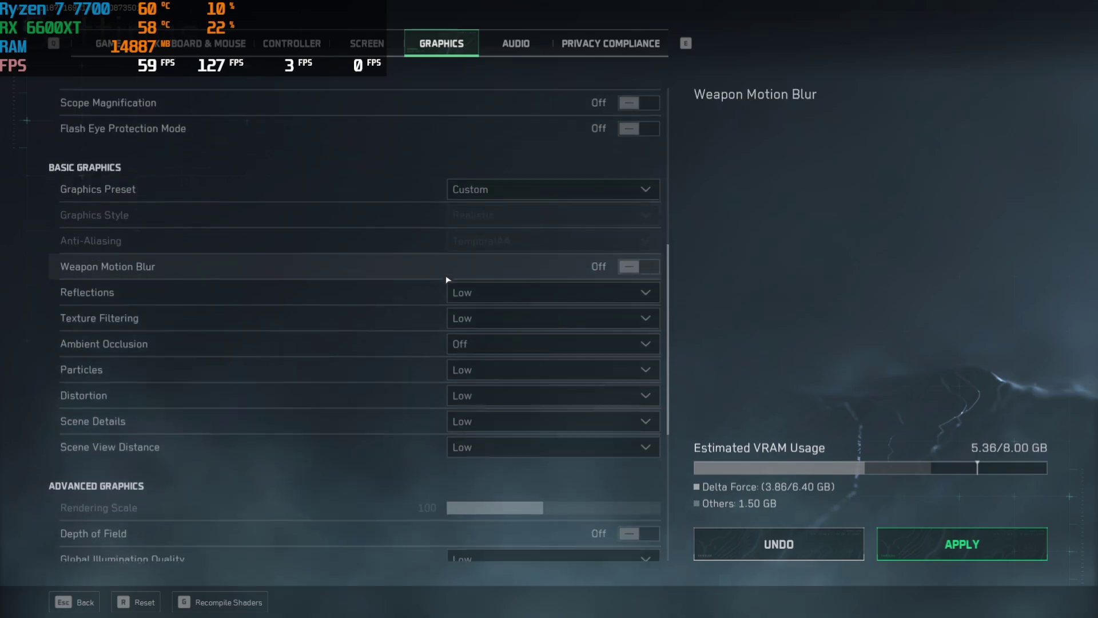
pyautogui.click(492, 280)
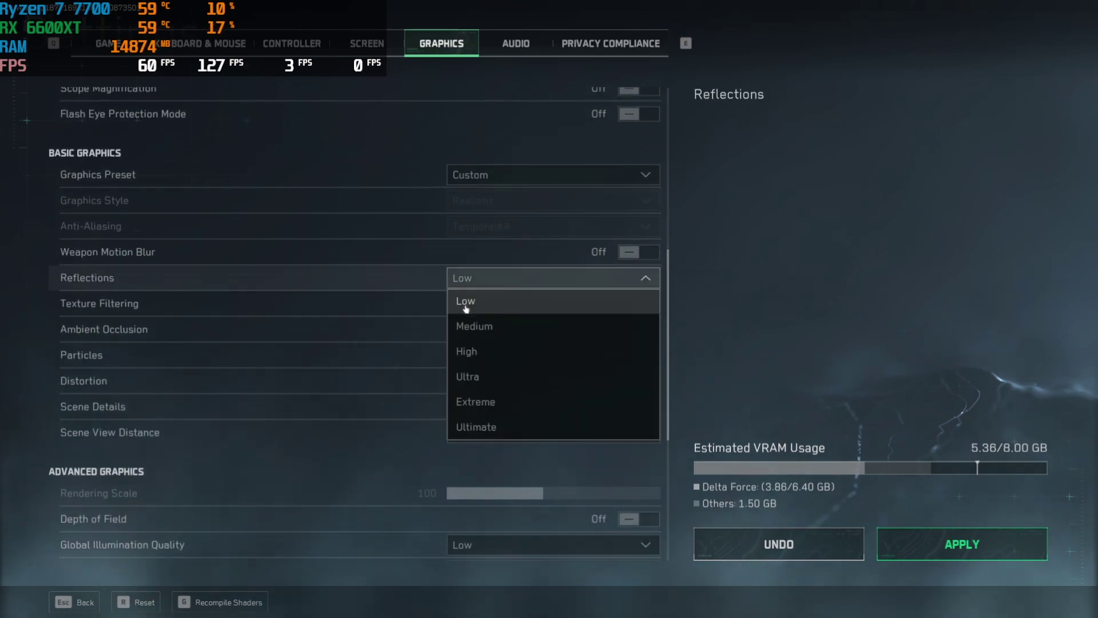
pyautogui.click(486, 307)
pyautogui.click(498, 302)
pyautogui.click(488, 352)
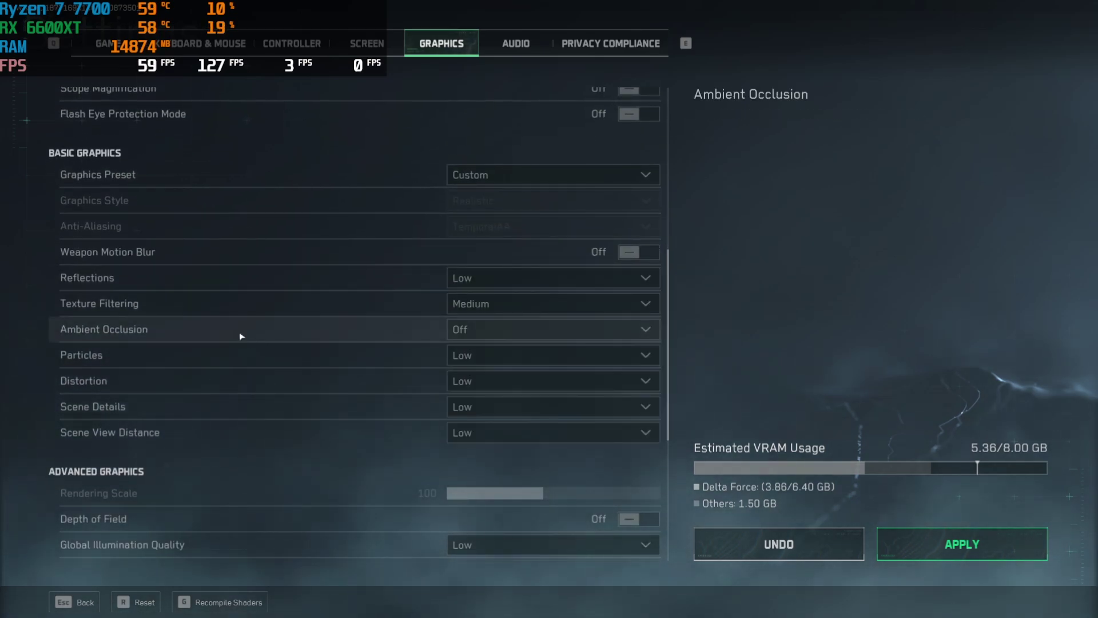
pyautogui.click(456, 332)
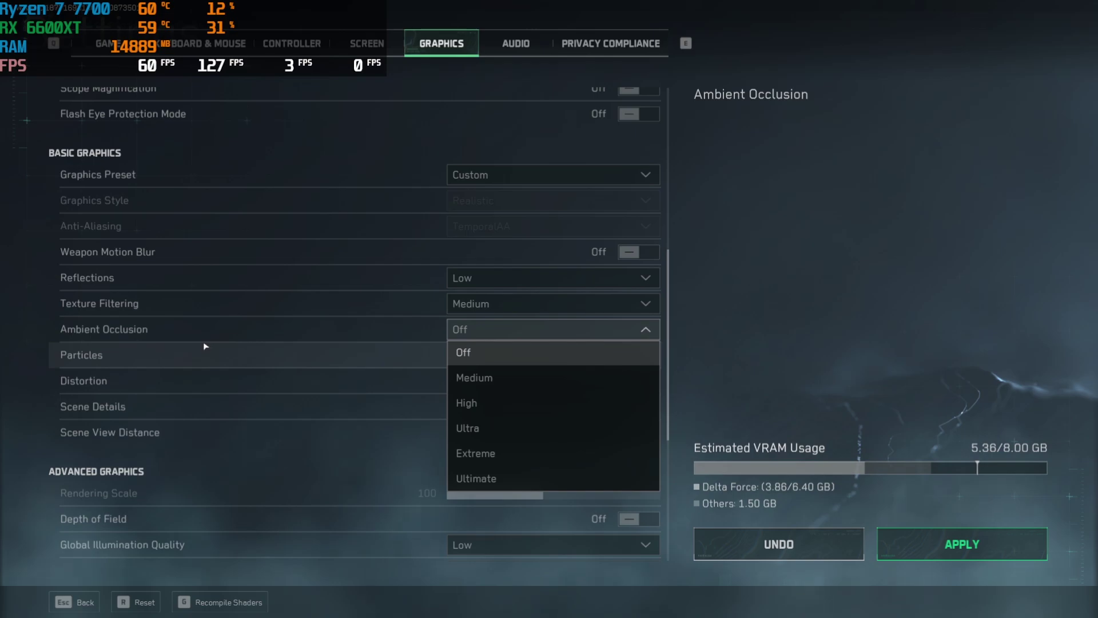
pyautogui.click(495, 351)
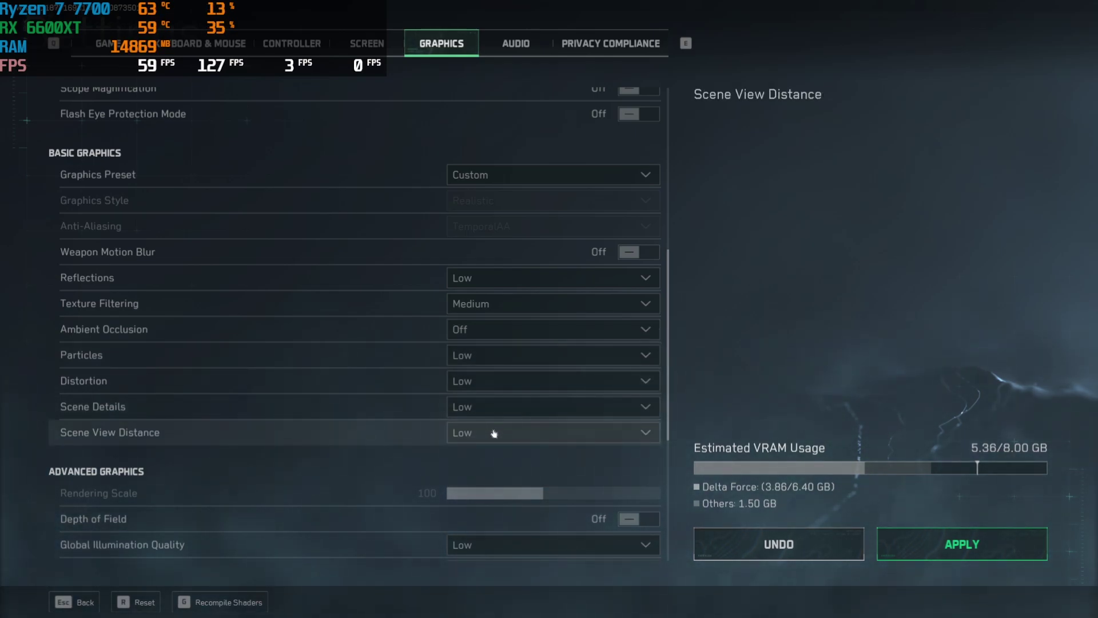
# In the advanced graphics settings, check Global Illumination Quality, then set Shaders to Medium and Textures to High.
pyautogui.scroll(-5, 495, 433)
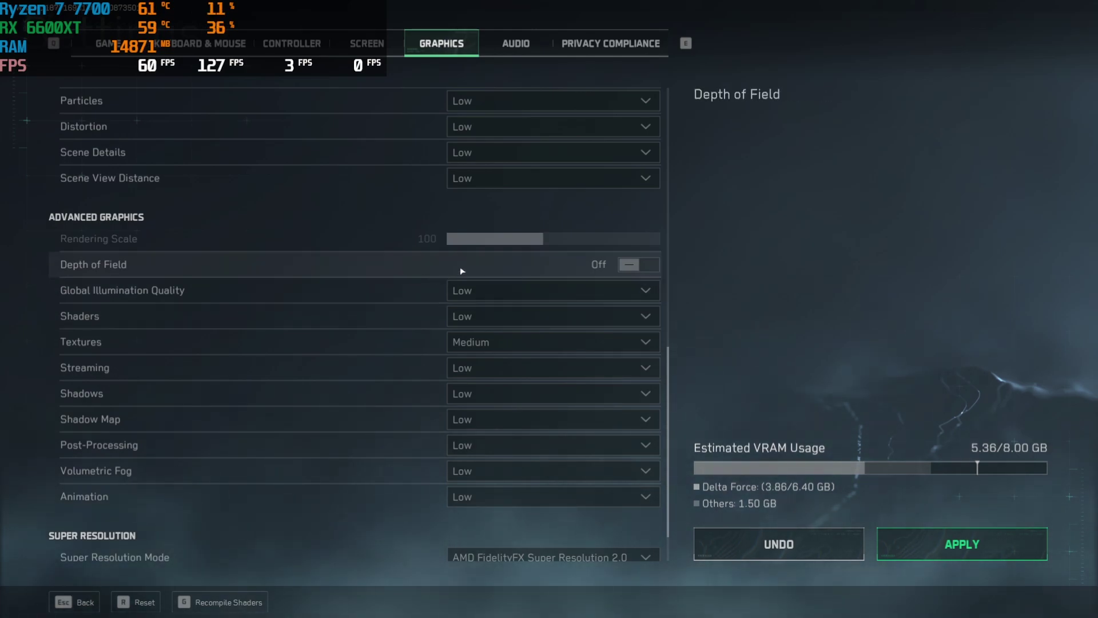
pyautogui.click(526, 288)
pyautogui.click(269, 325)
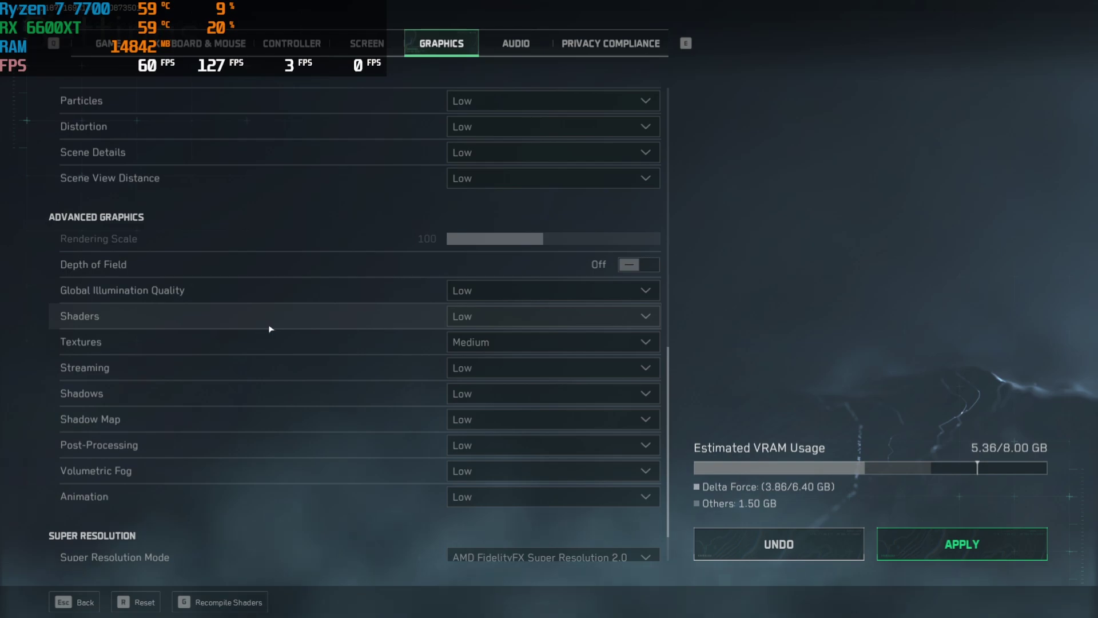
pyautogui.click(483, 320)
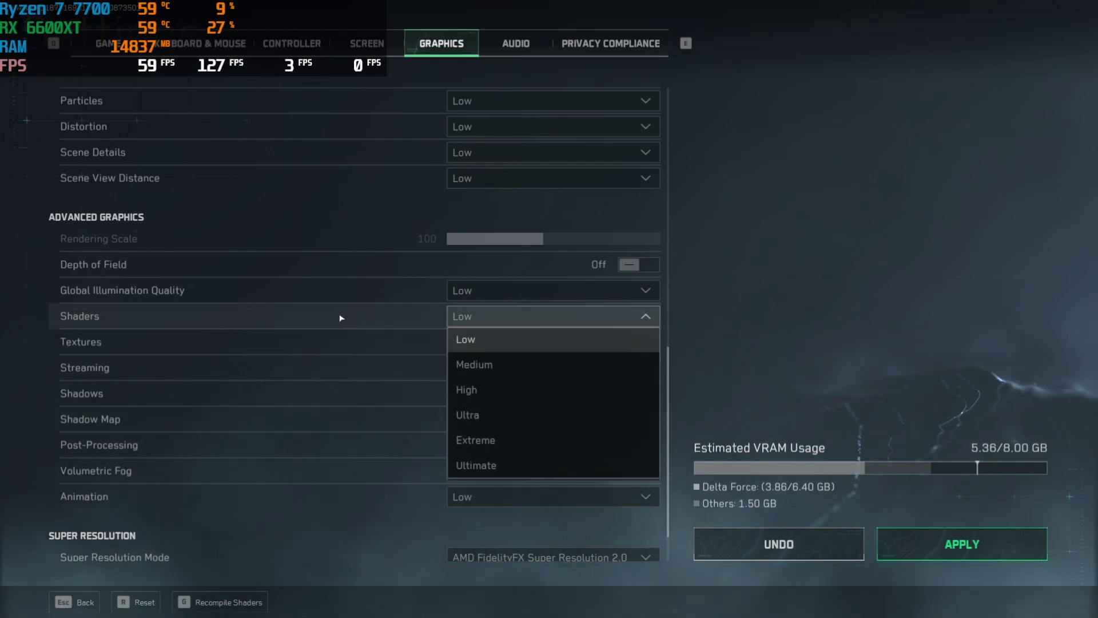
pyautogui.click(533, 318)
pyautogui.click(533, 318)
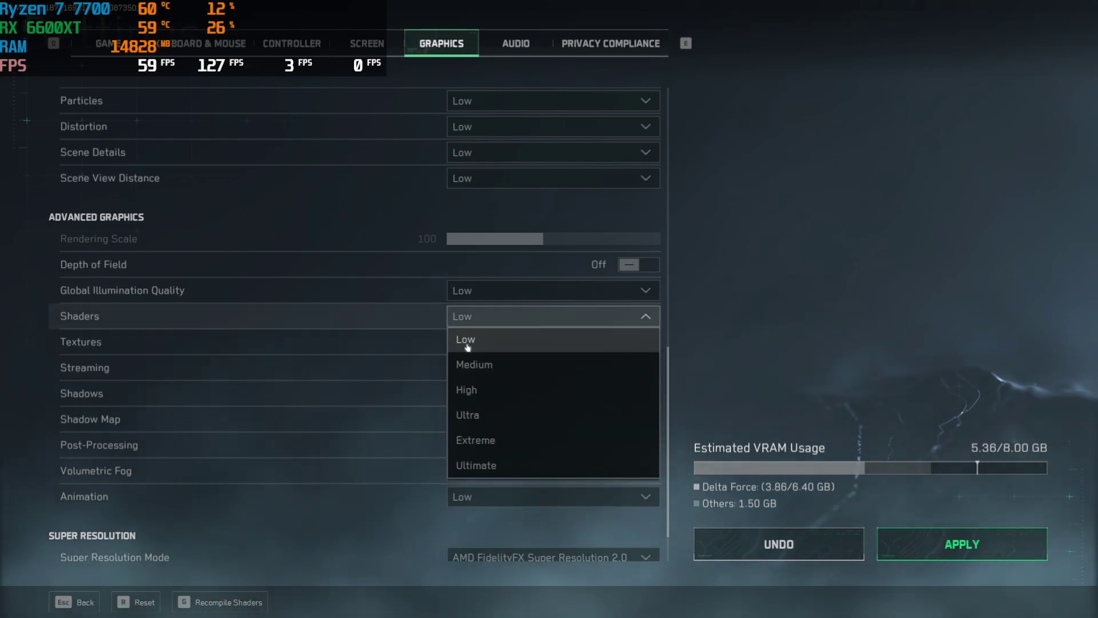
pyautogui.click(458, 363)
pyautogui.click(507, 343)
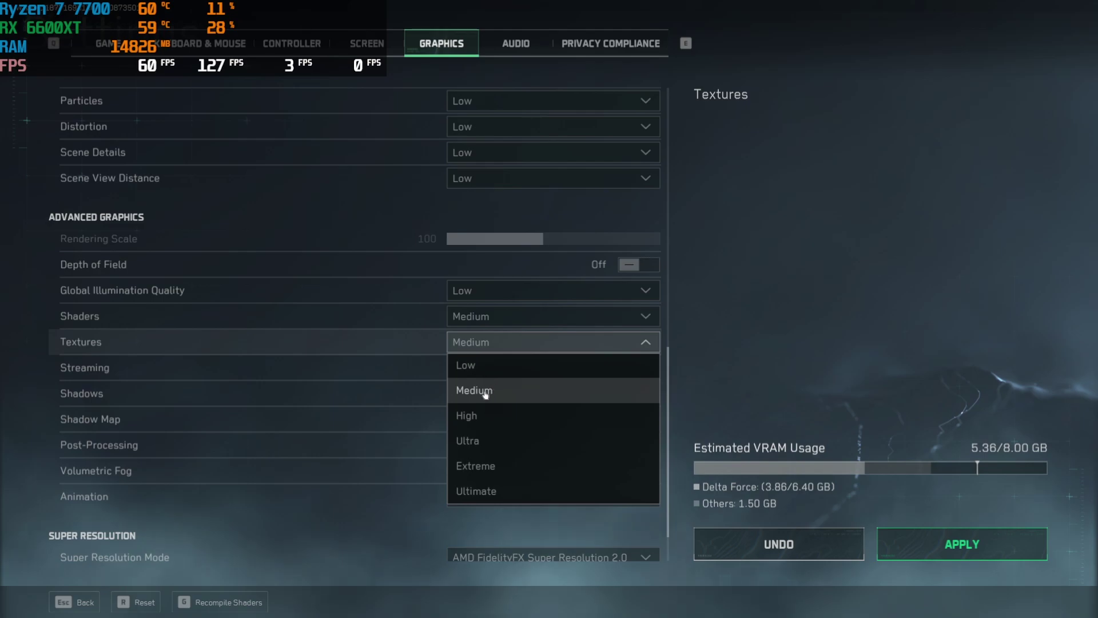
pyautogui.click(480, 413)
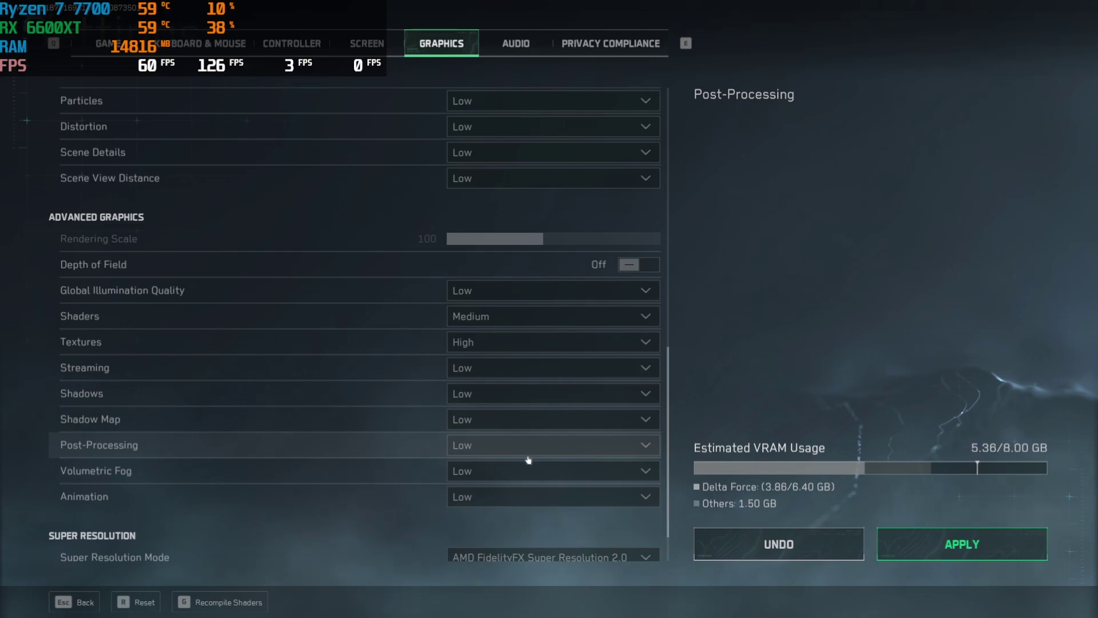
# Open the Super Resolution Mode choices in the Super Resolution section.
pyautogui.scroll(-2, 533, 490)
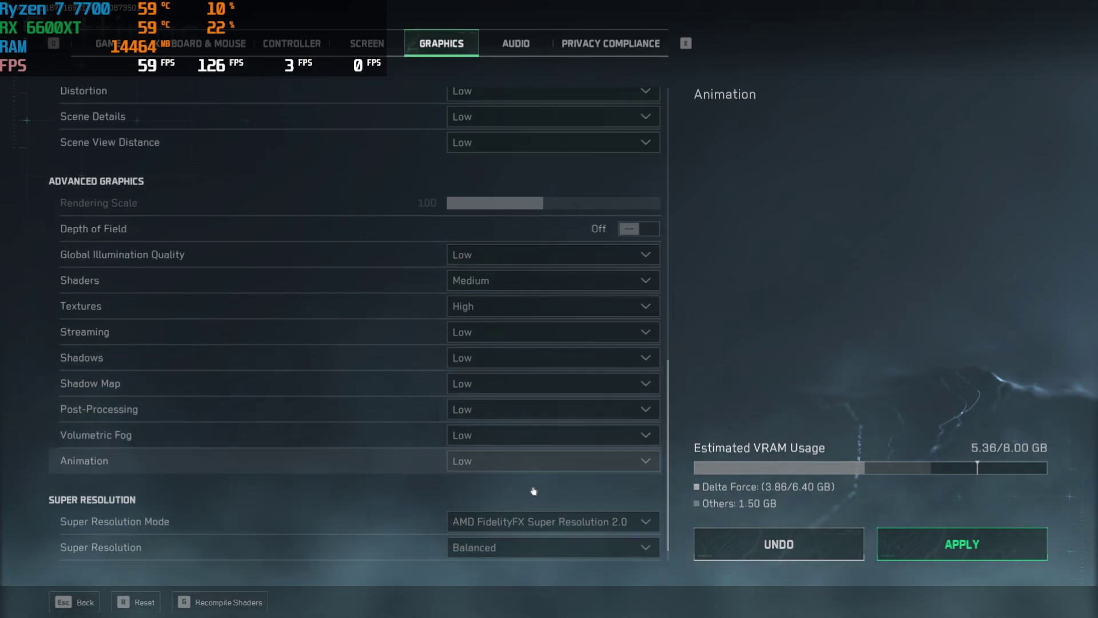
pyautogui.click(540, 493)
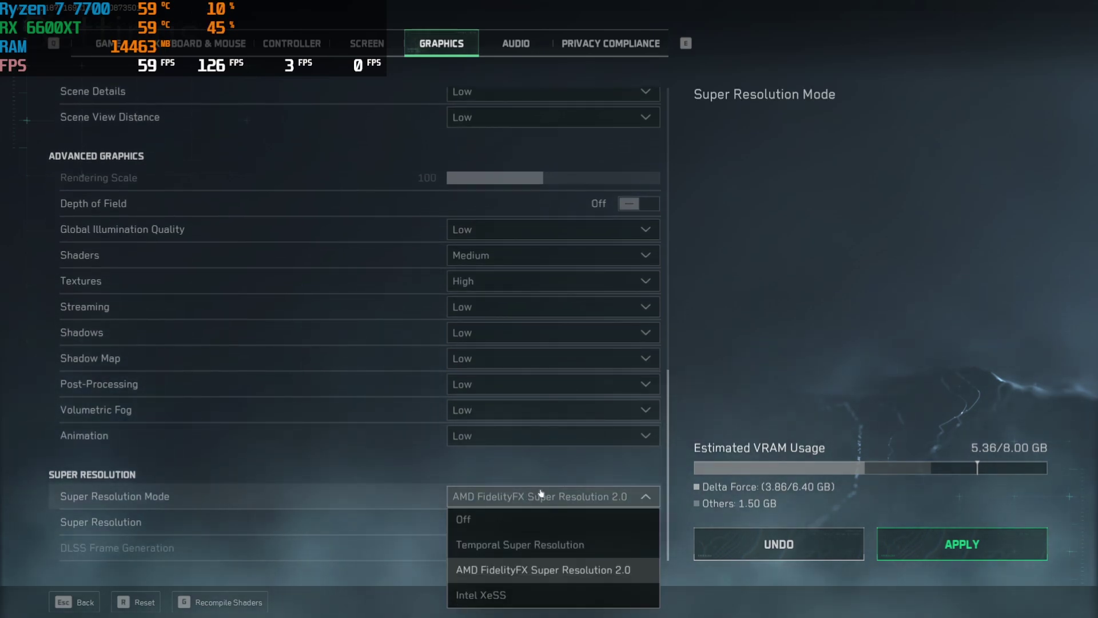